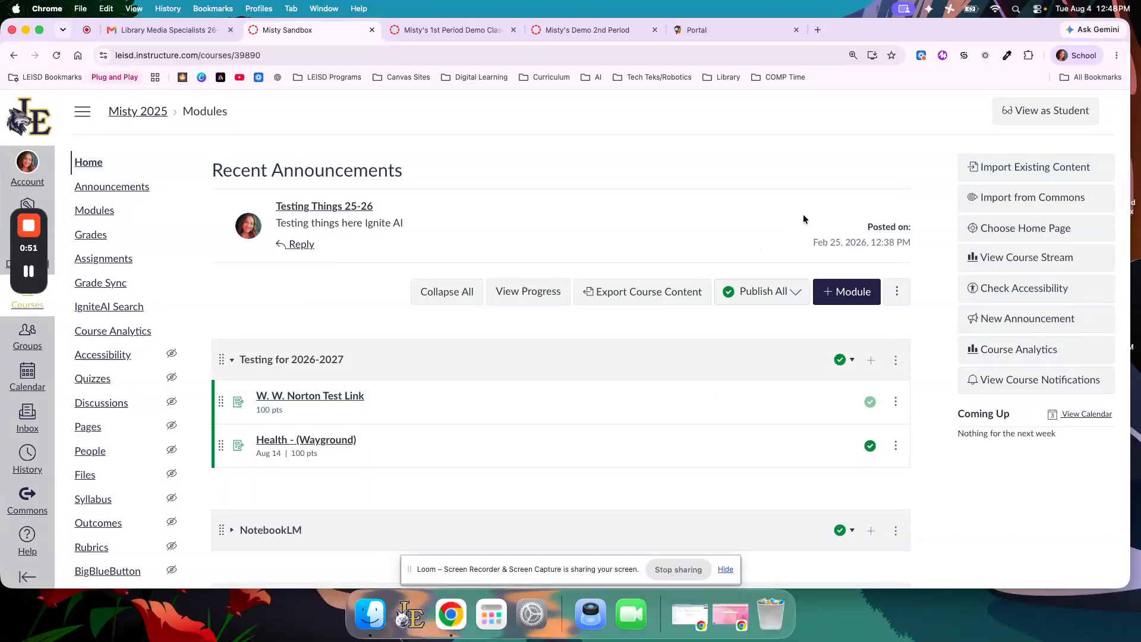
# Step: Open the 1st Period Demo Class section's page from the sections in that course's settings
pyautogui.scroll(-1, 621, 170)
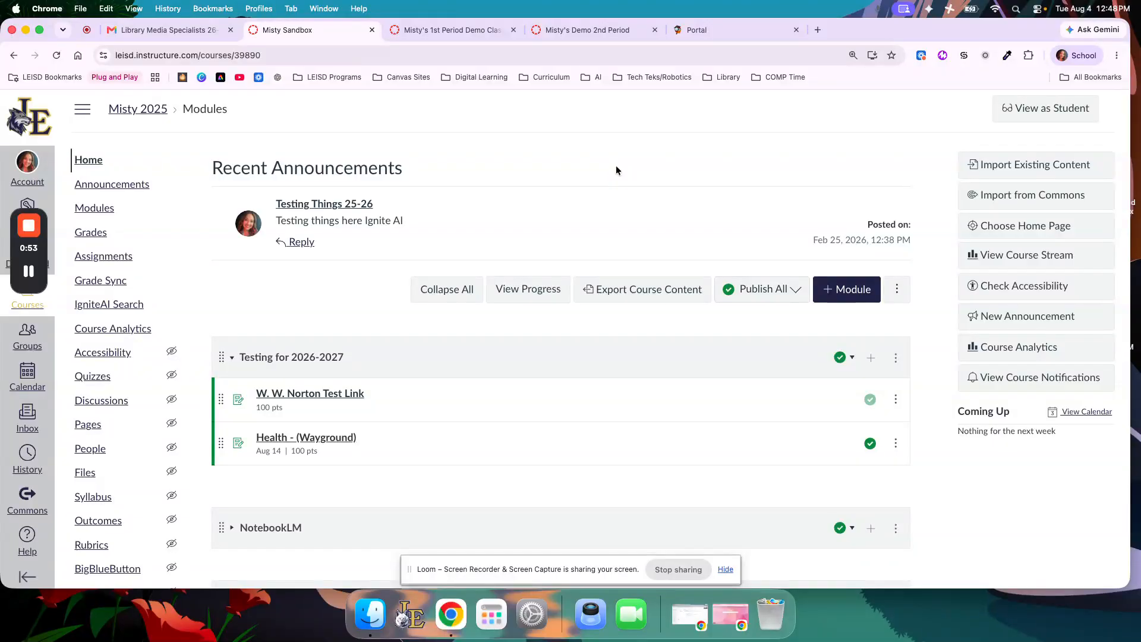
pyautogui.click(466, 30)
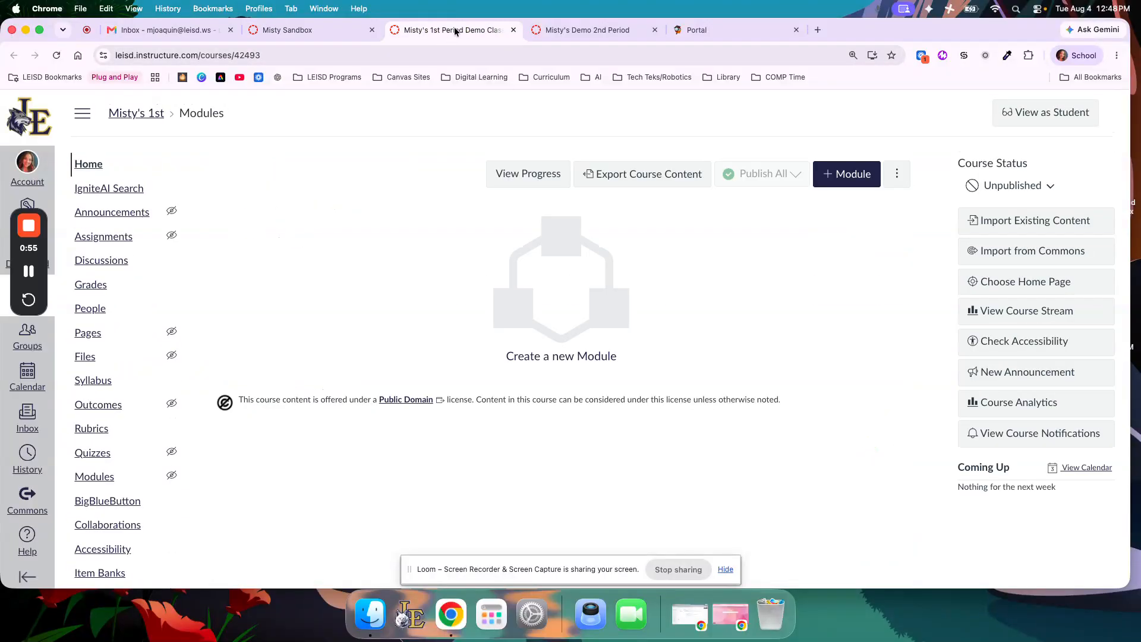
pyautogui.click(566, 30)
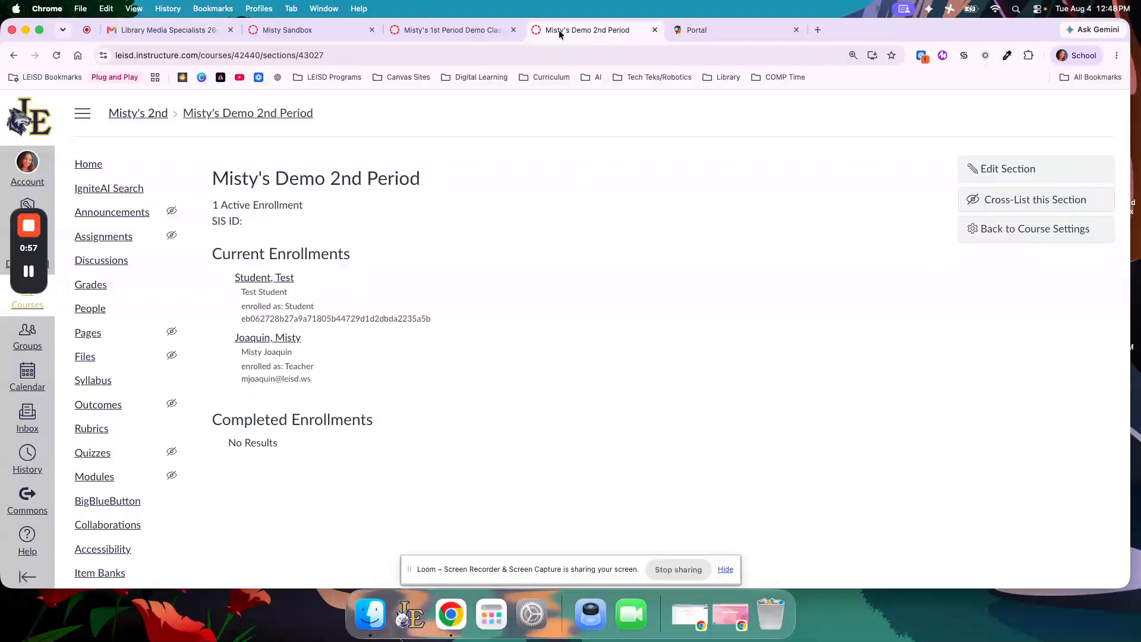
pyautogui.click(441, 30)
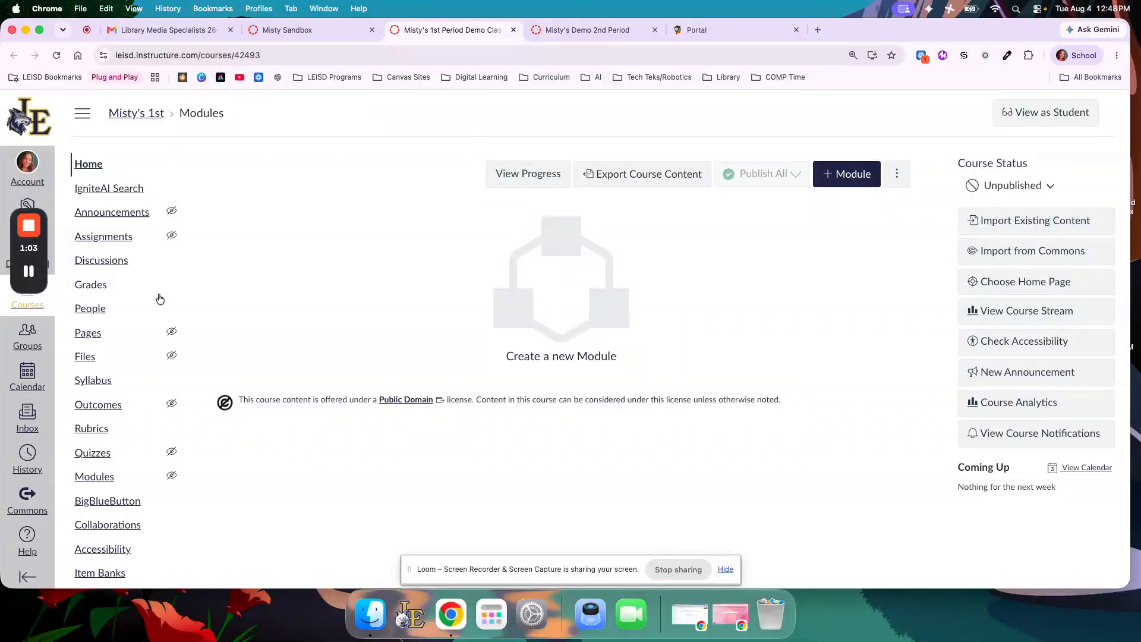
pyautogui.scroll(-5, 159, 298)
pyautogui.click(99, 582)
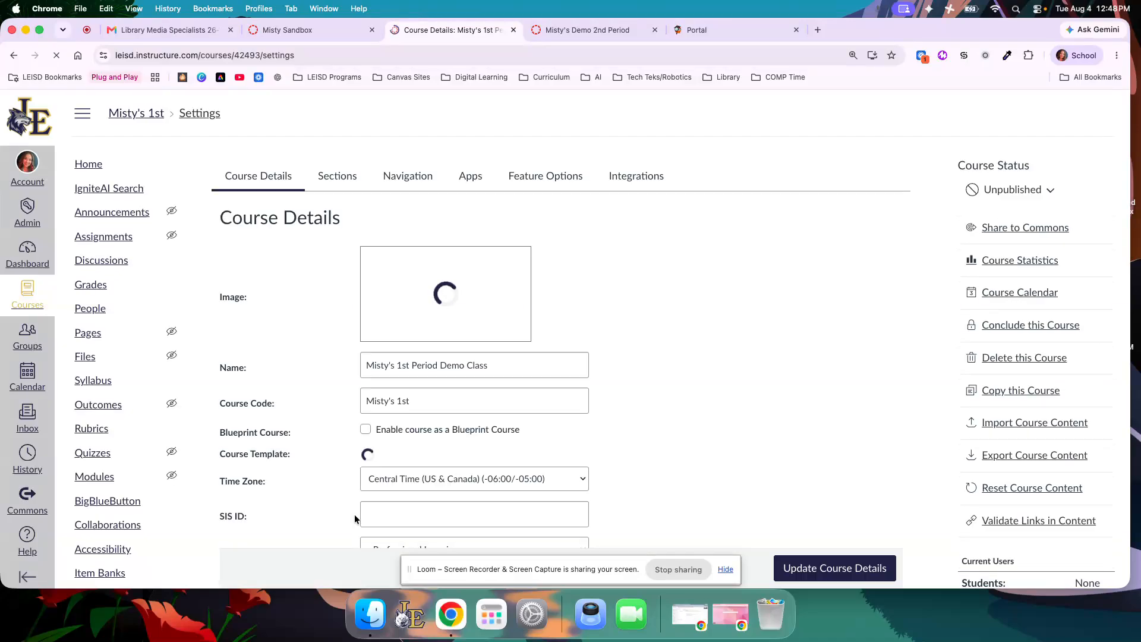
pyautogui.click(337, 176)
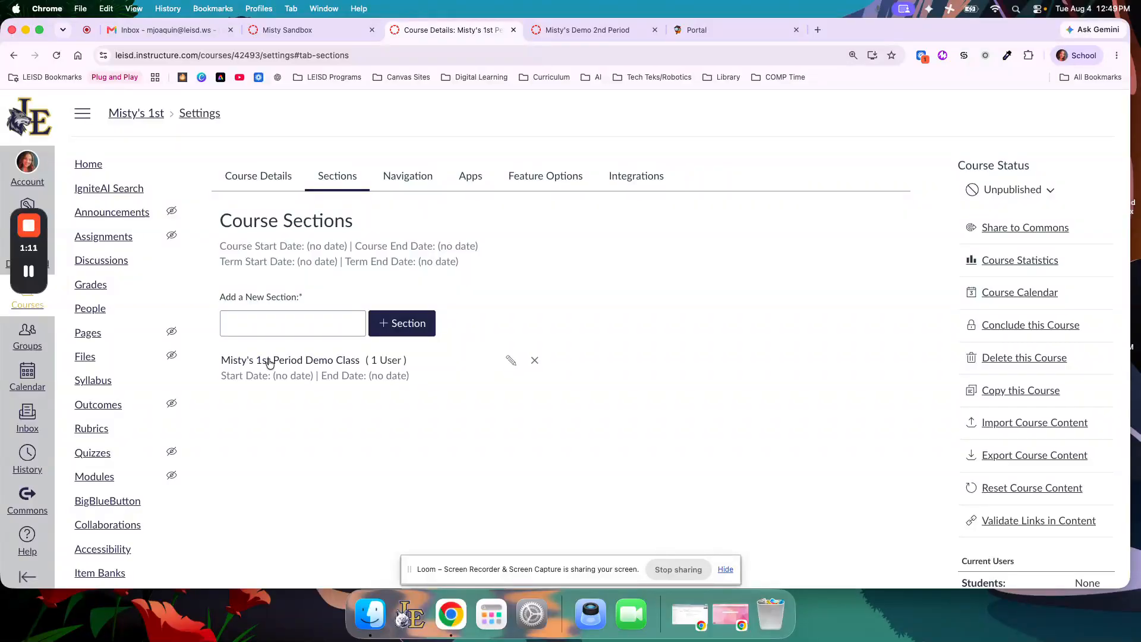
pyautogui.click(300, 361)
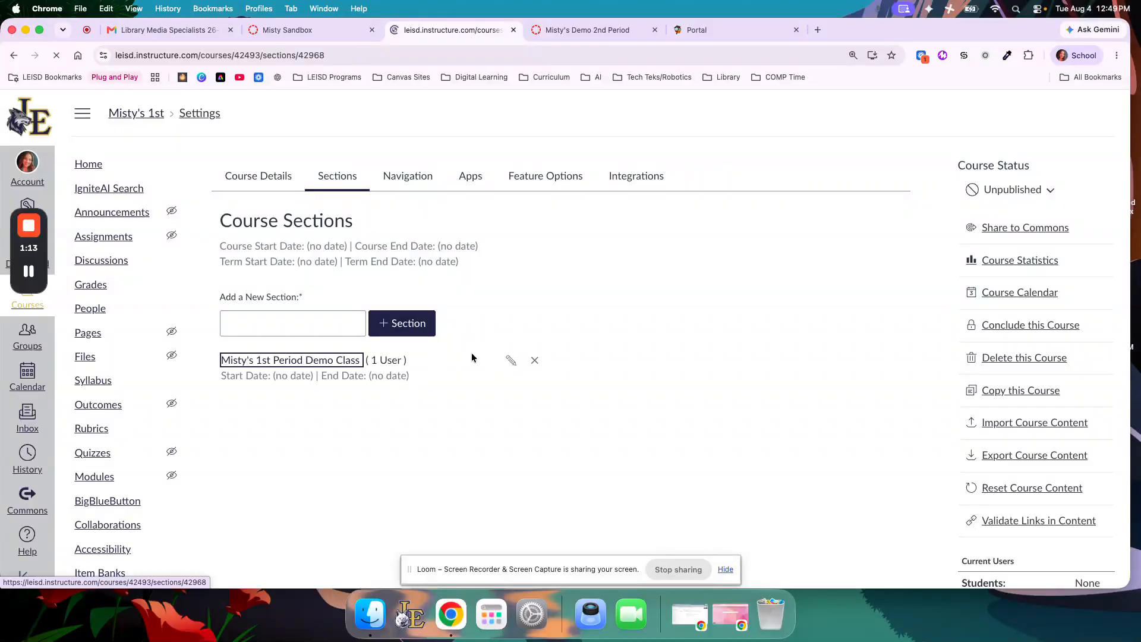
# Step: Cross-list the 1st Period section into the sandbox course, finding the course by its name
pyautogui.click(1019, 202)
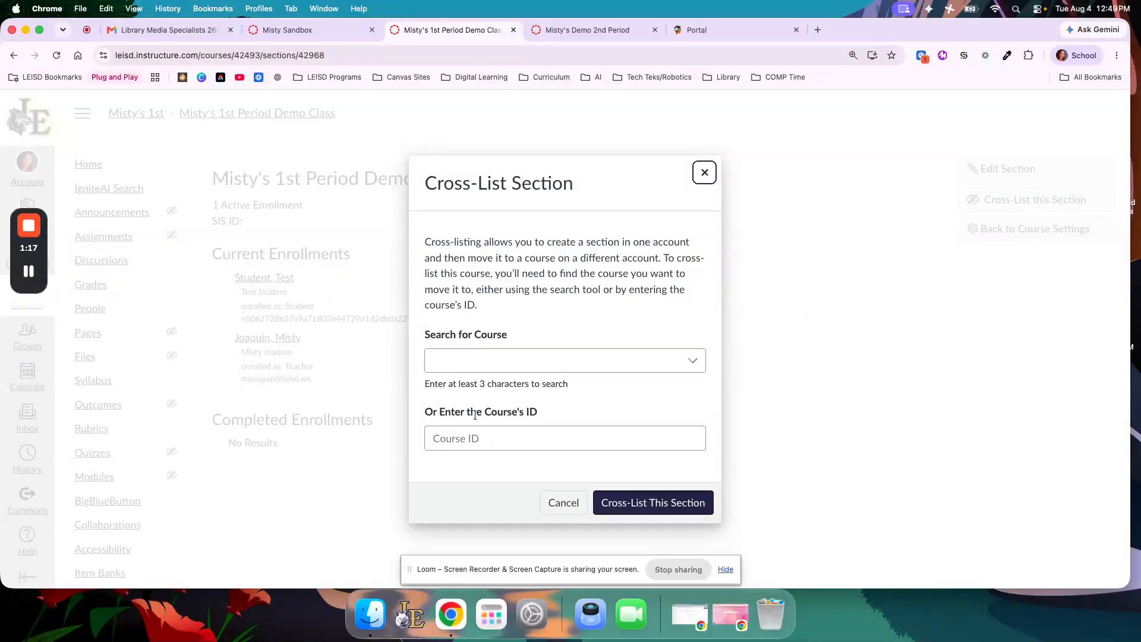
pyautogui.click(484, 362)
pyautogui.write('Misty Sand')
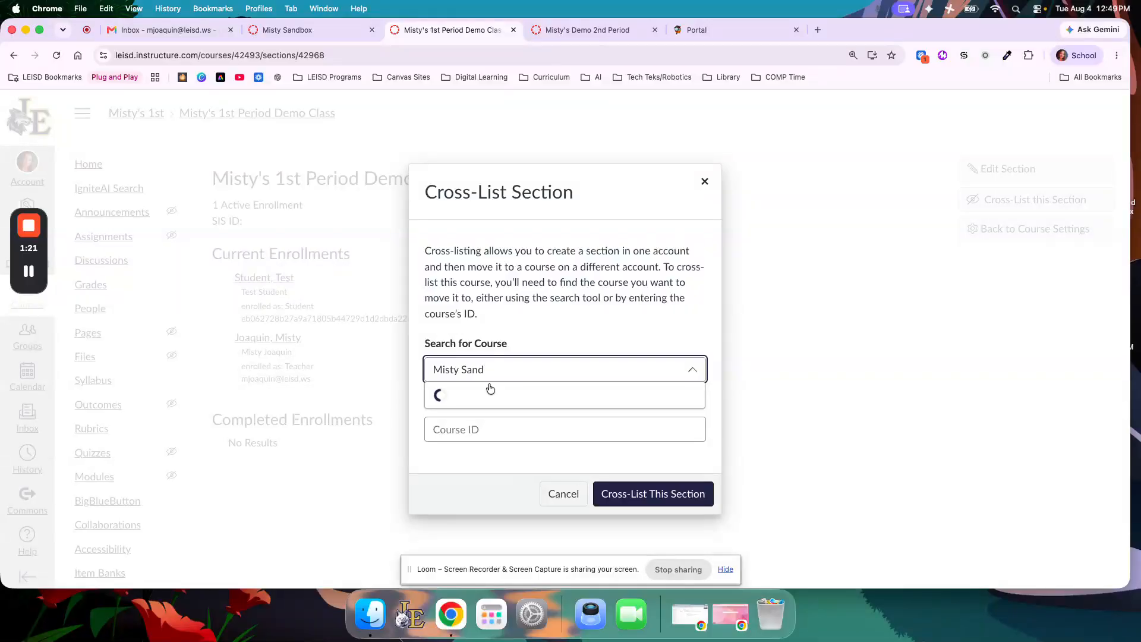
pyautogui.click(492, 405)
pyautogui.click(637, 532)
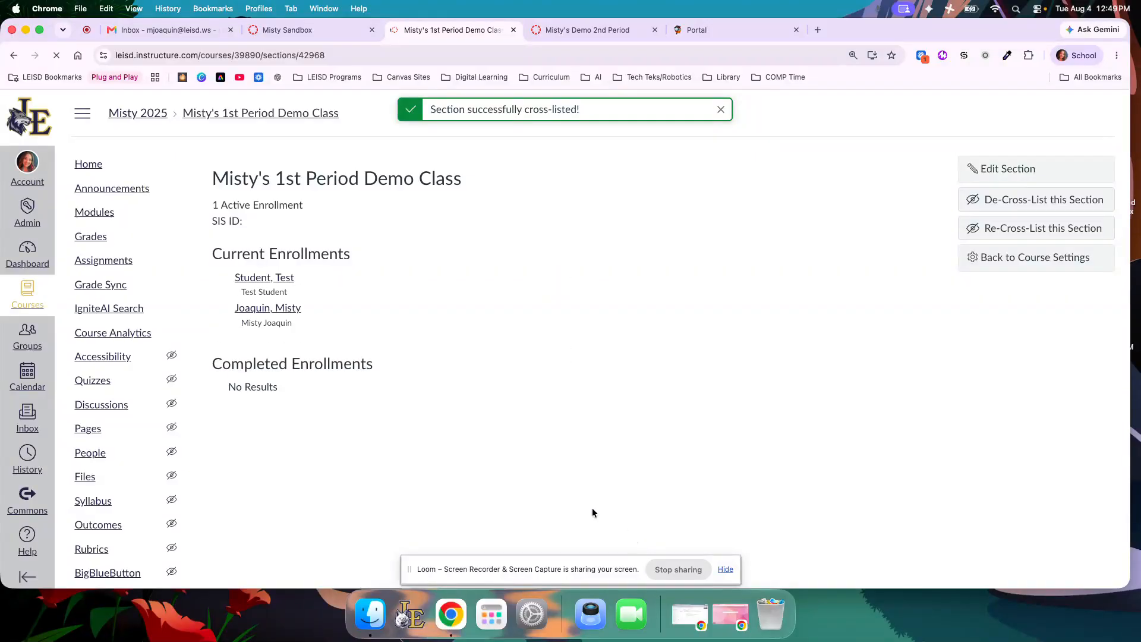
# Step: Highlight the sandbox course's ID in its web address and close the 1st Period course page
pyautogui.click(296, 27)
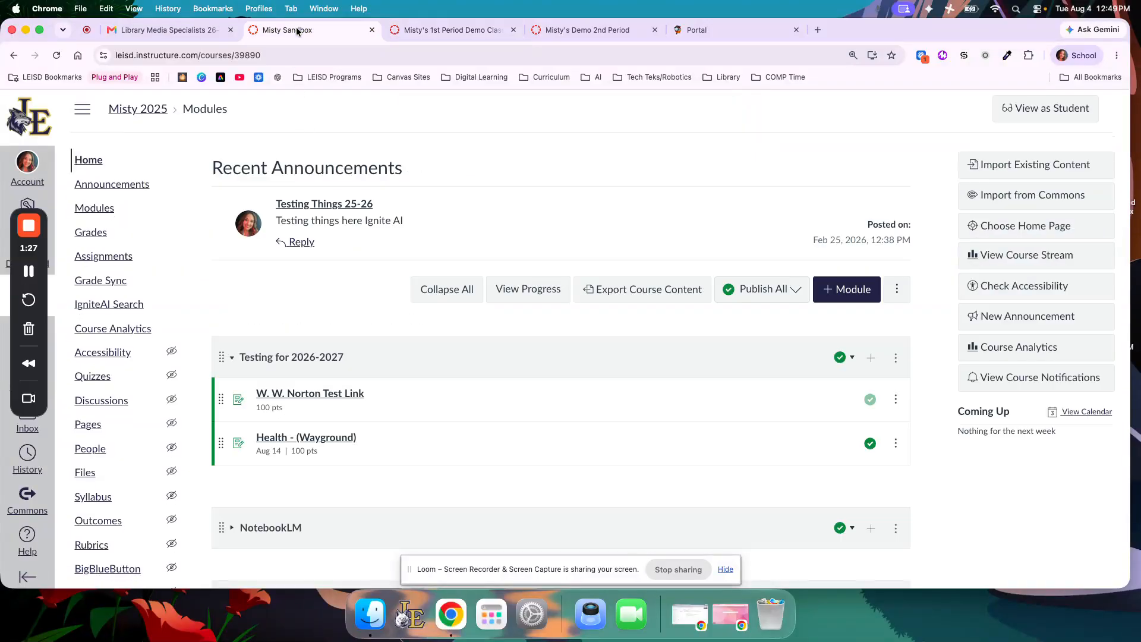
pyautogui.doubleClick(264, 55)
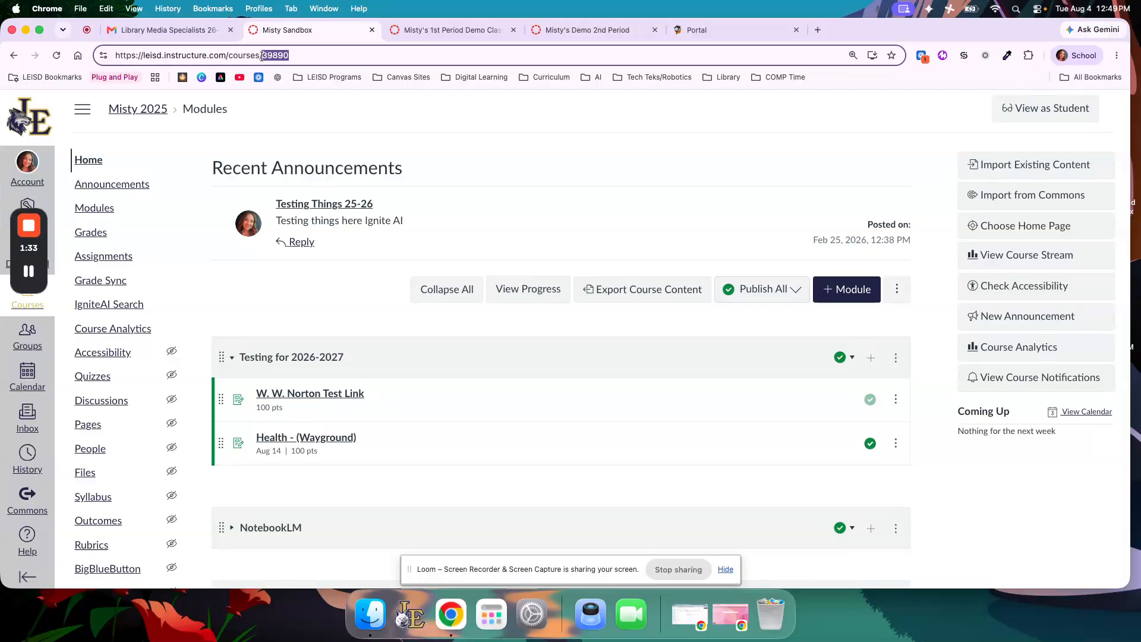
pyautogui.click(513, 30)
# Step: Open the Demo 2nd Period section's page from the sections in that course's settings
pyautogui.click(422, 31)
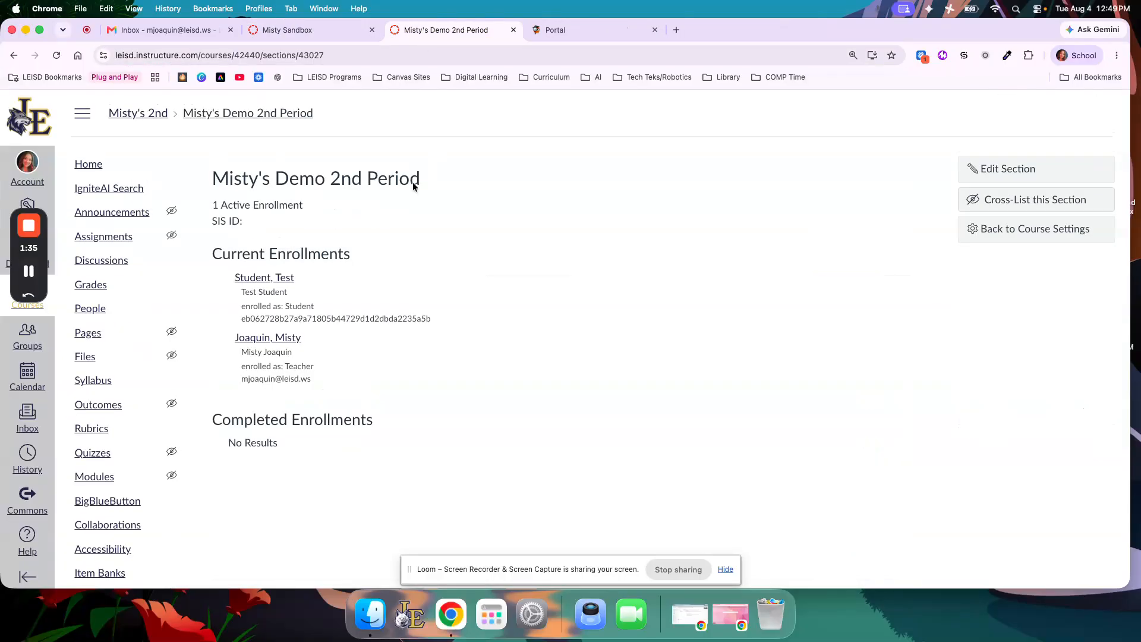
pyautogui.click(92, 164)
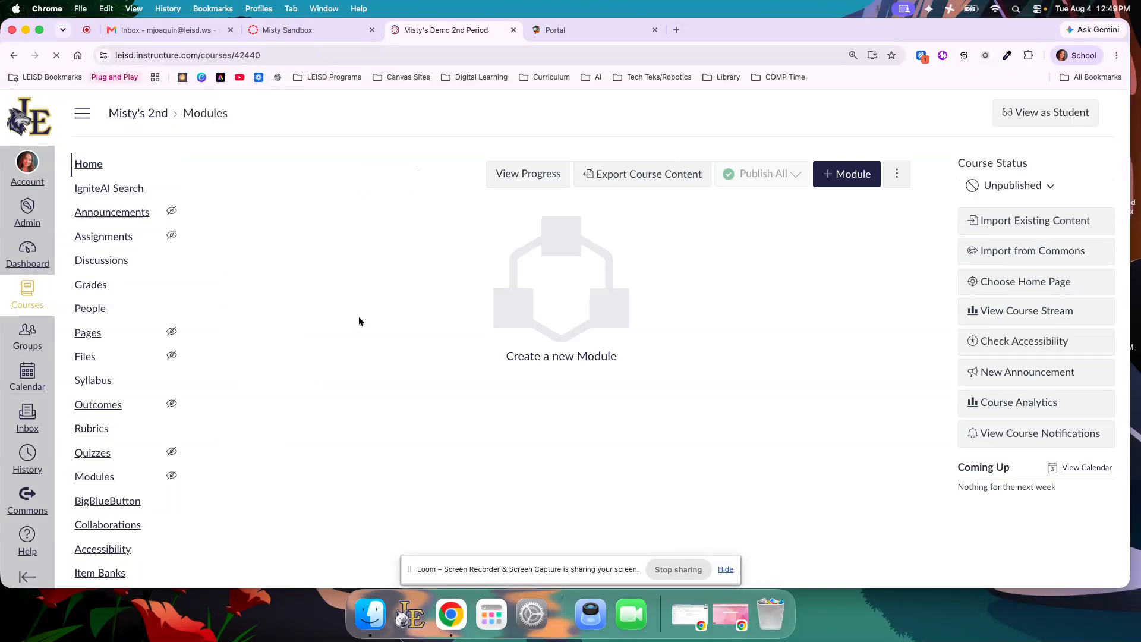
pyautogui.scroll(-1, 182, 304)
pyautogui.scroll(-10, 70, 389)
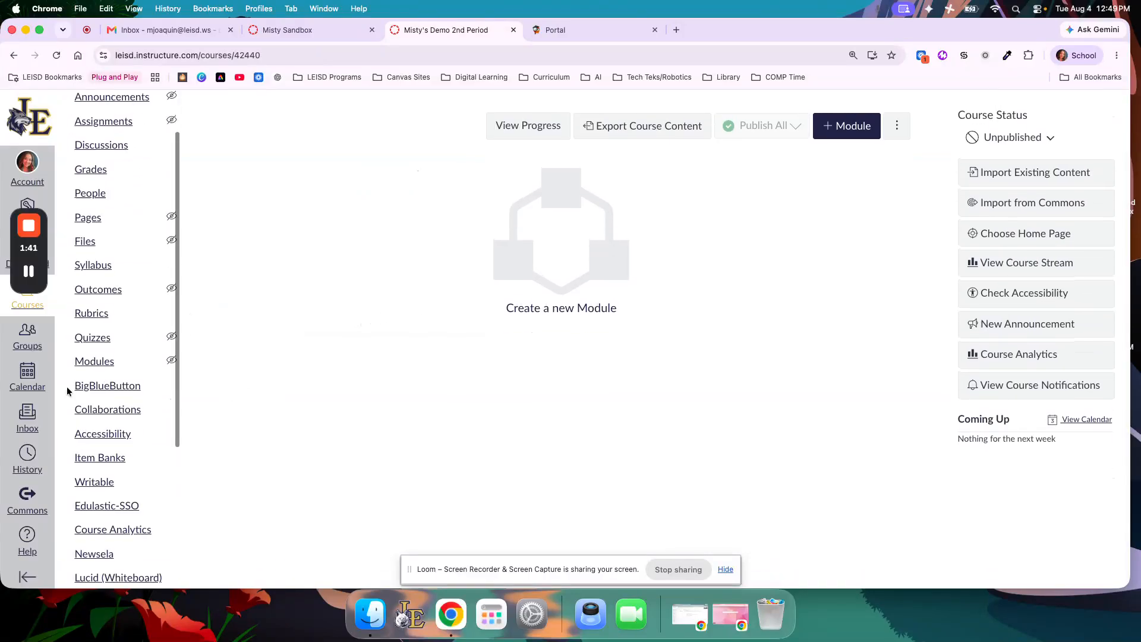
pyautogui.click(102, 556)
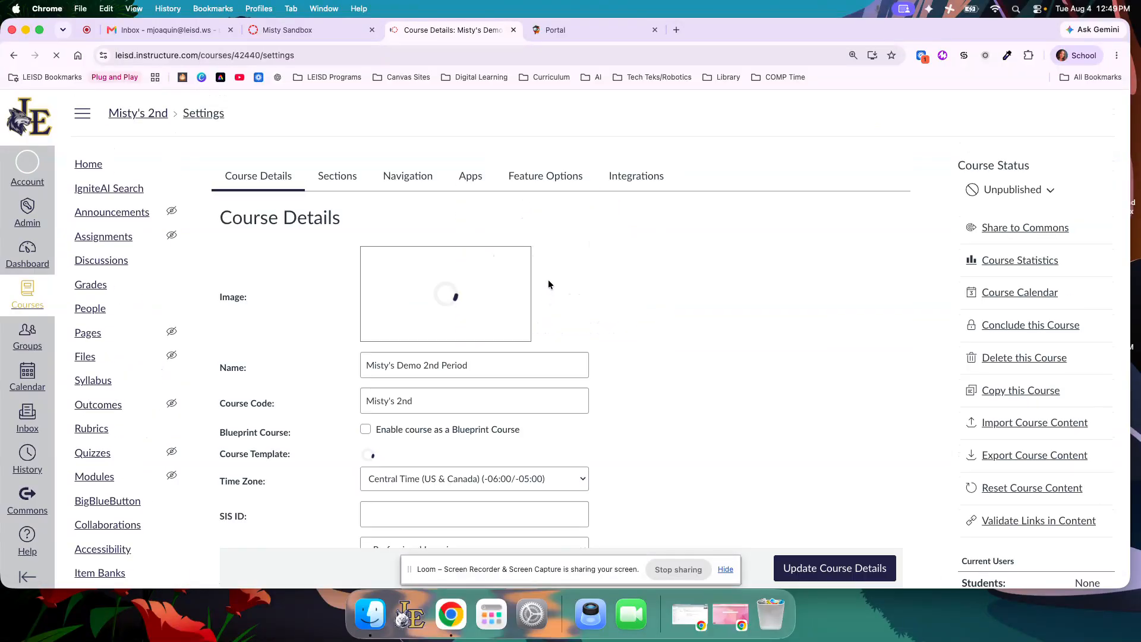
pyautogui.click(337, 176)
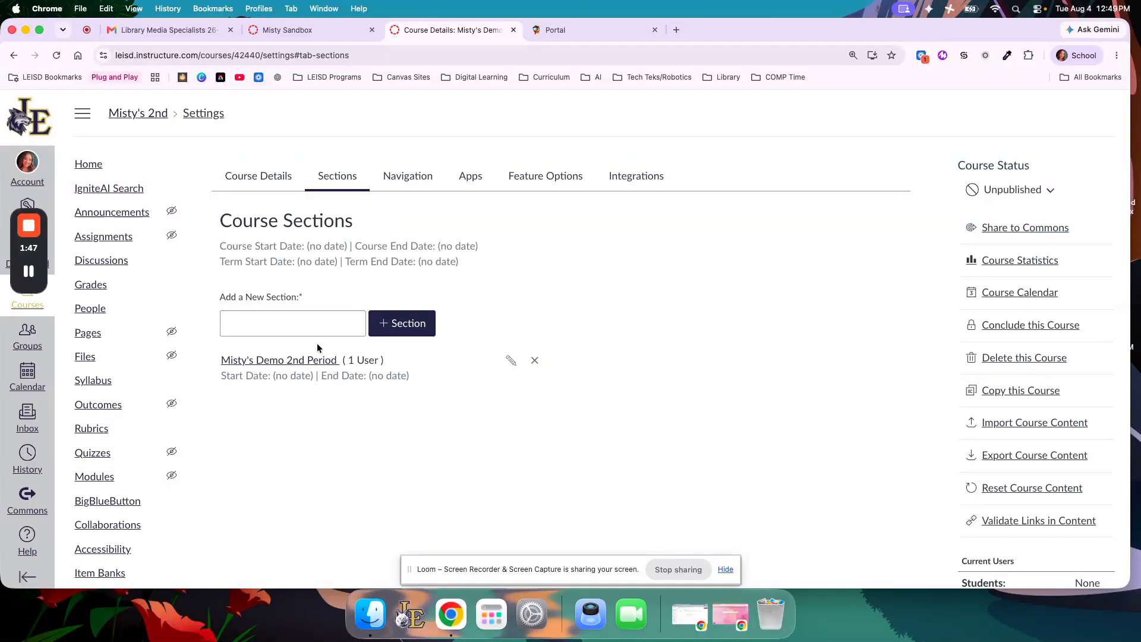
pyautogui.click(276, 361)
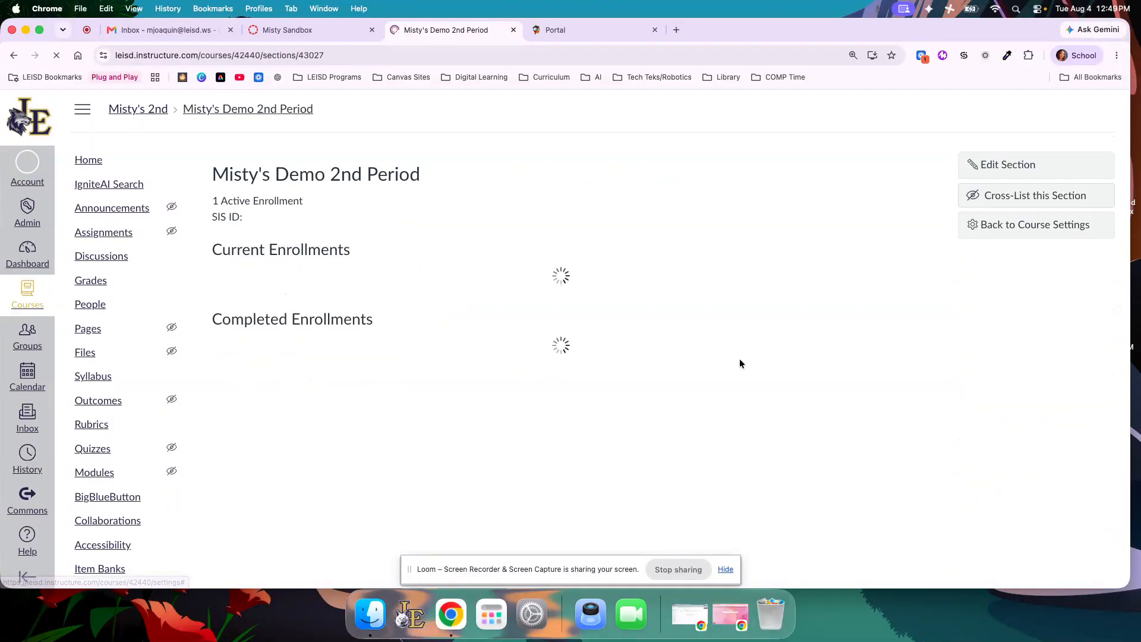
# Step: Cross-list the 2nd Period section into the sandbox course using course ID 39890
pyautogui.click(997, 200)
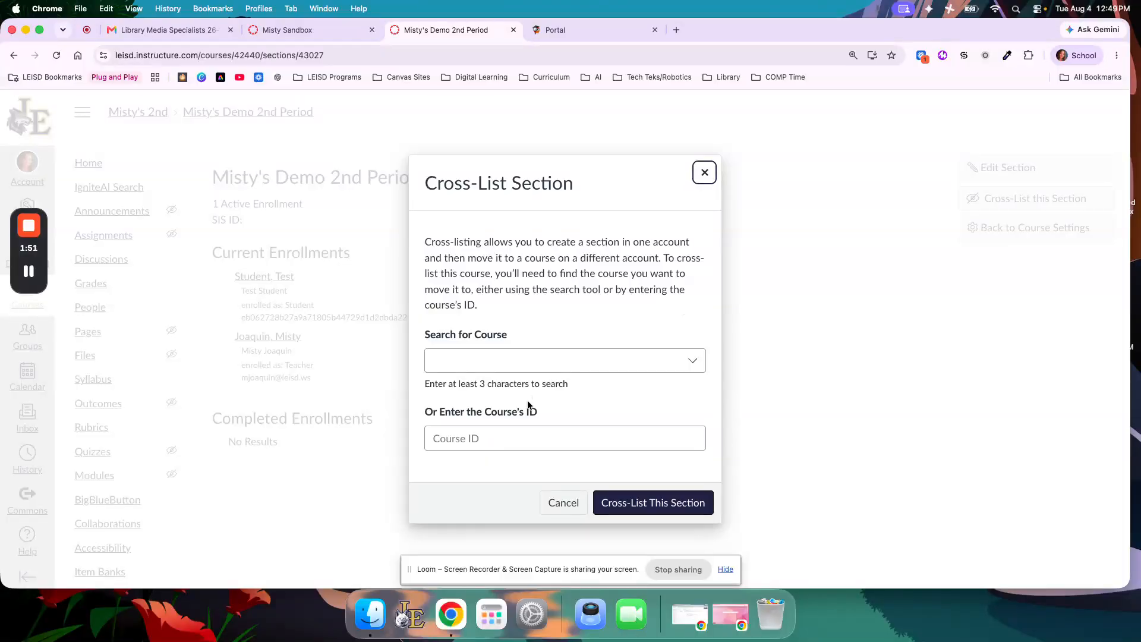
pyautogui.click(498, 439)
pyautogui.write('39890')
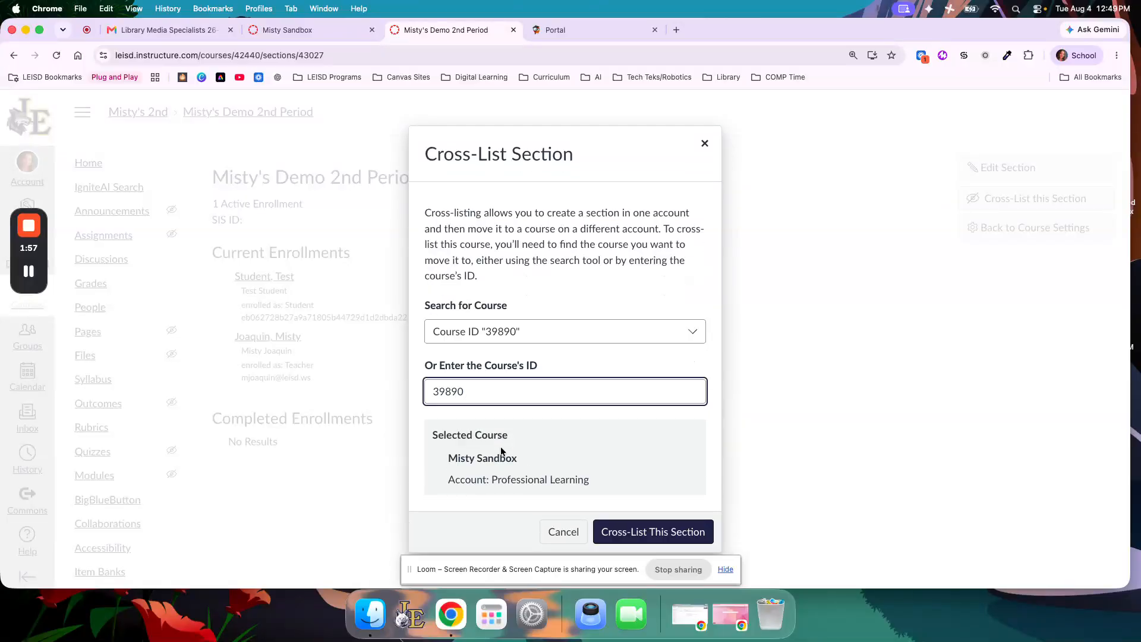
pyautogui.click(661, 531)
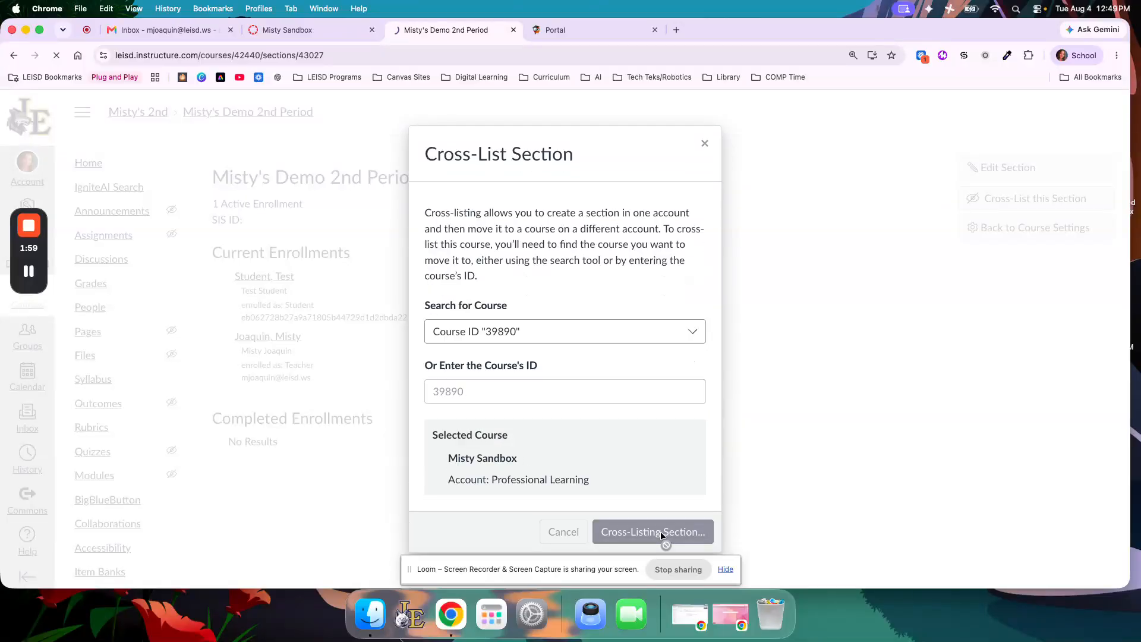
# Step: Close the 2nd Period page and review the list of sections in the sandbox course's settings
pyautogui.click(514, 29)
pyautogui.scroll(-2, 114, 273)
pyautogui.scroll(-5, 114, 273)
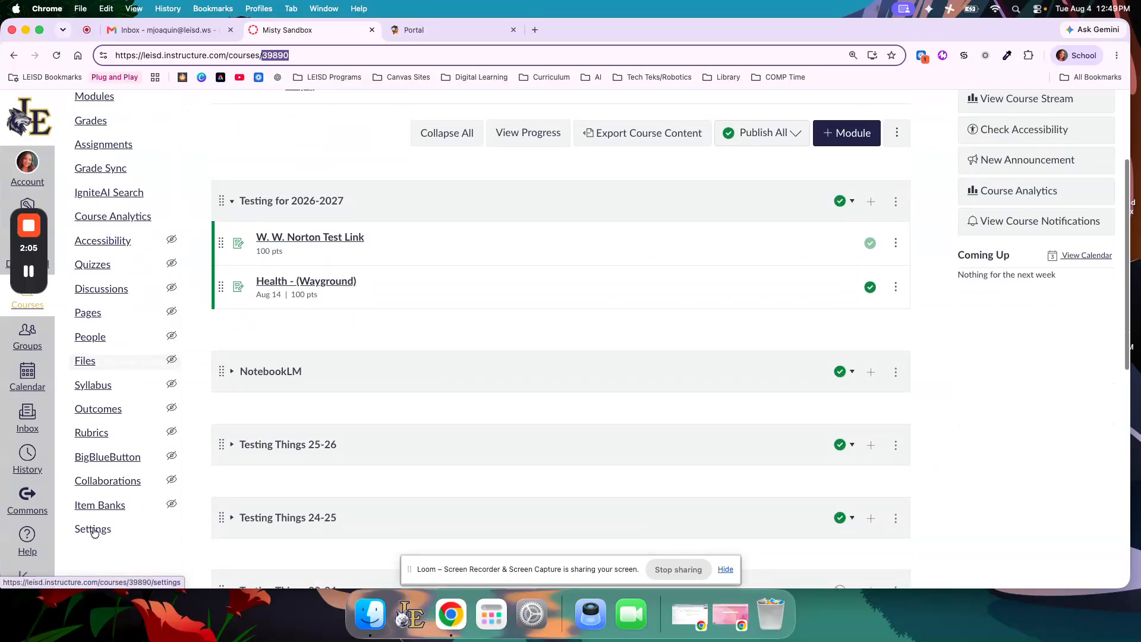
pyautogui.click(93, 529)
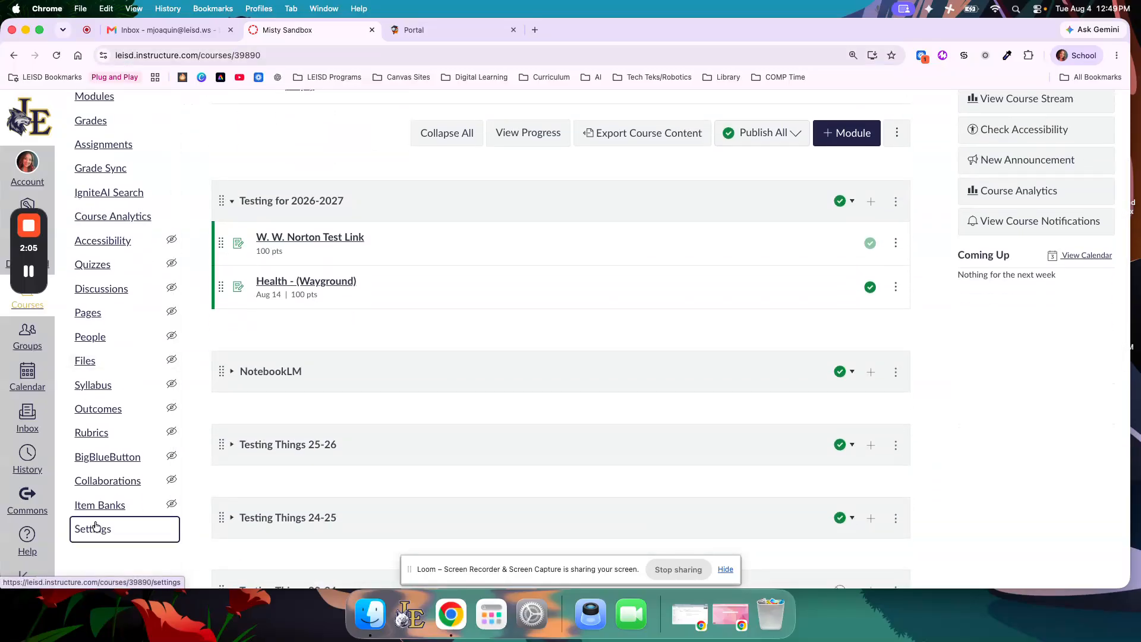
pyautogui.click(337, 176)
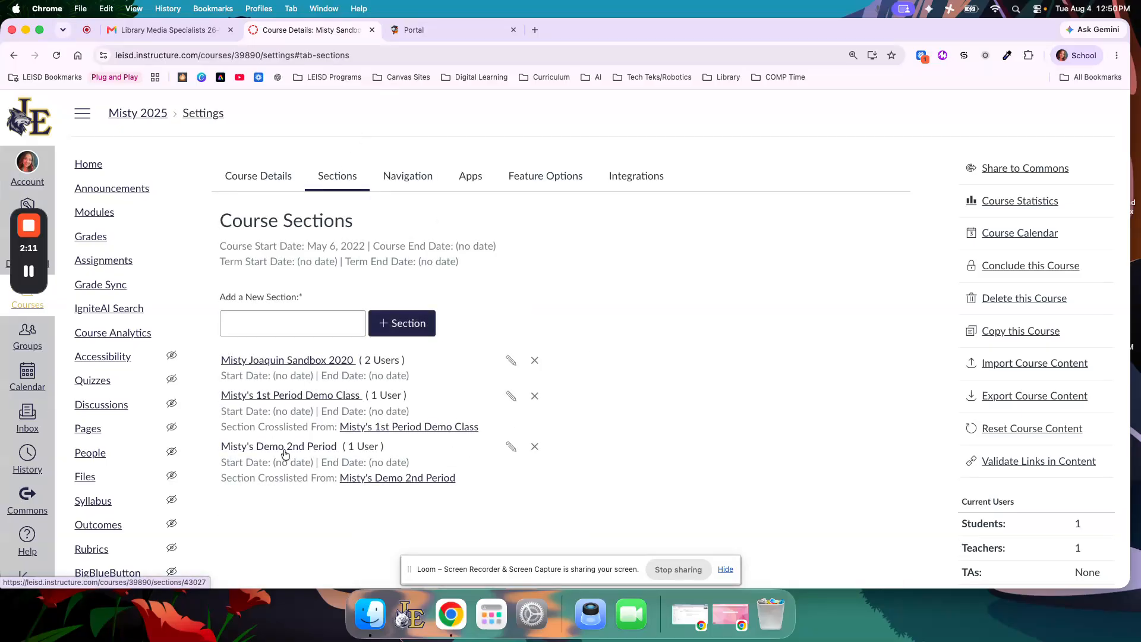
pyautogui.scroll(-1, 270, 381)
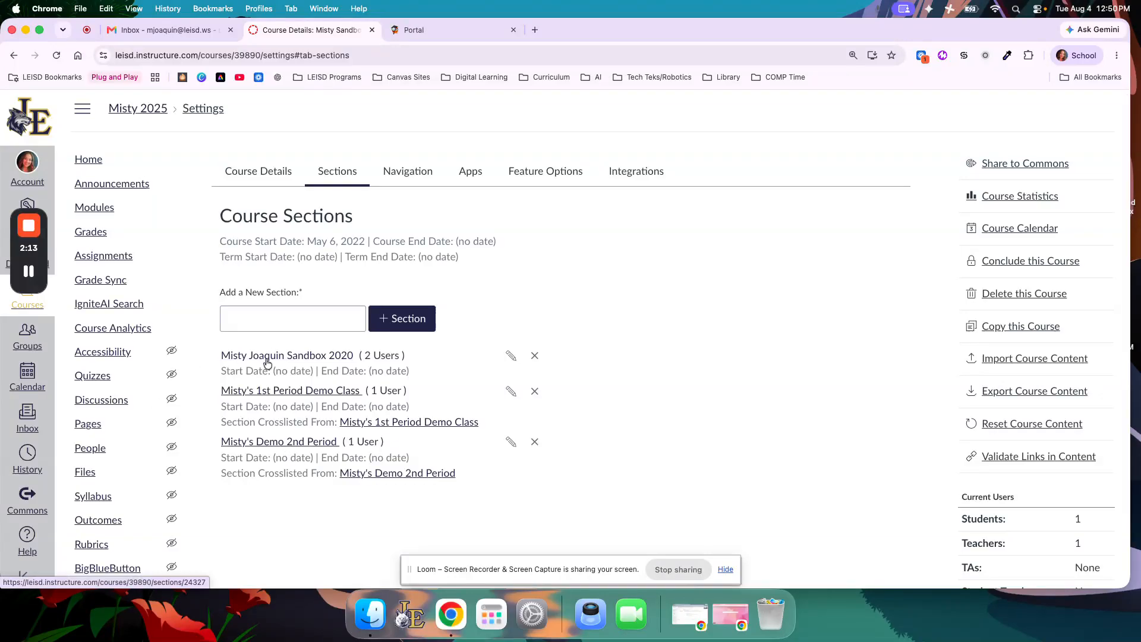
# Step: Go to the sandbox course's assignments and collapse the Assignments, Formative, Migrated Quizzes and Imported Assignments groups
pyautogui.click(88, 157)
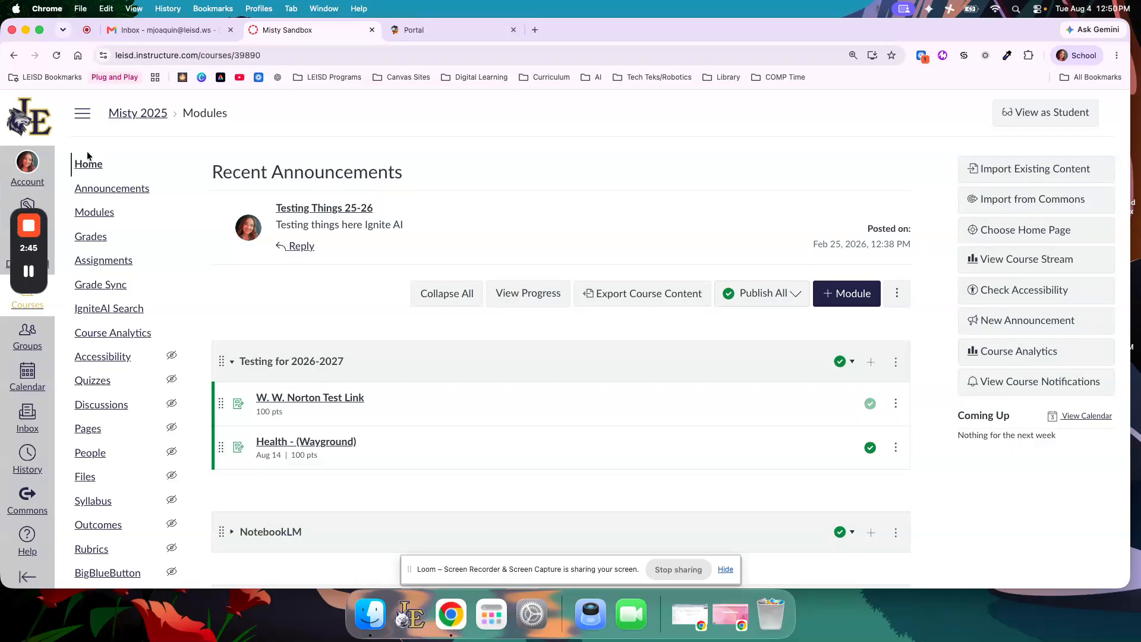
pyautogui.click(111, 262)
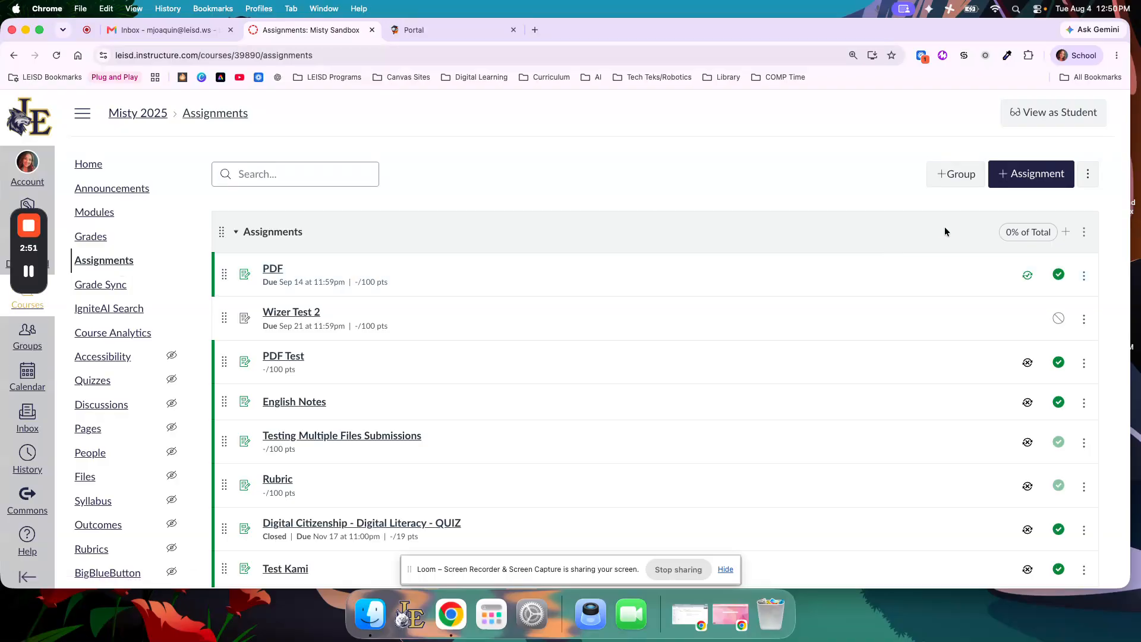
pyautogui.click(237, 235)
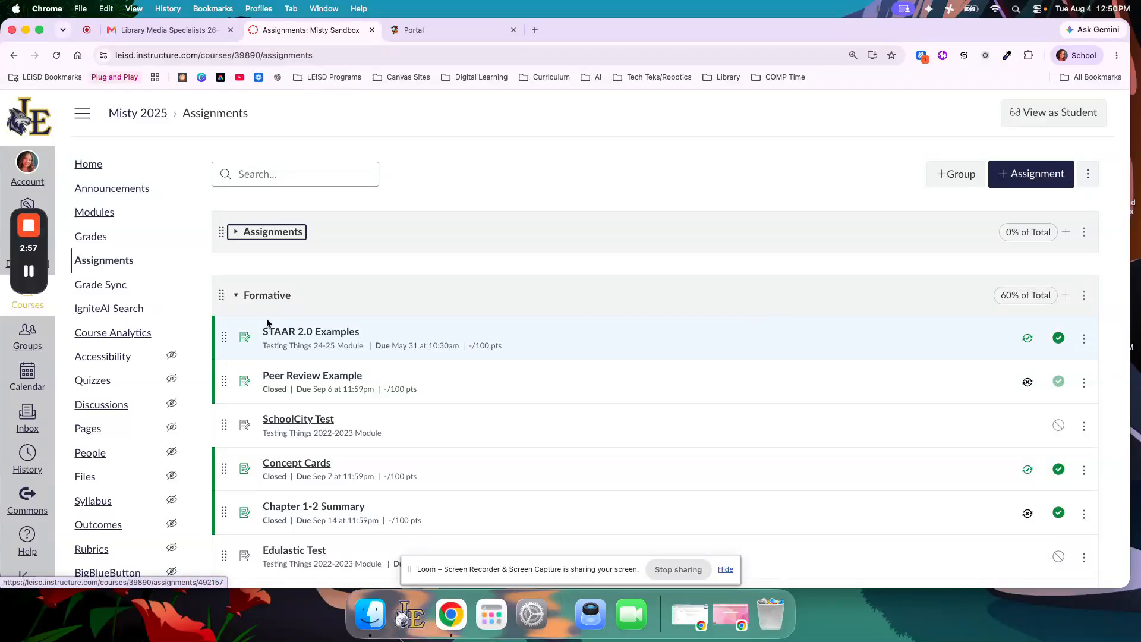
pyautogui.click(236, 296)
pyautogui.click(237, 359)
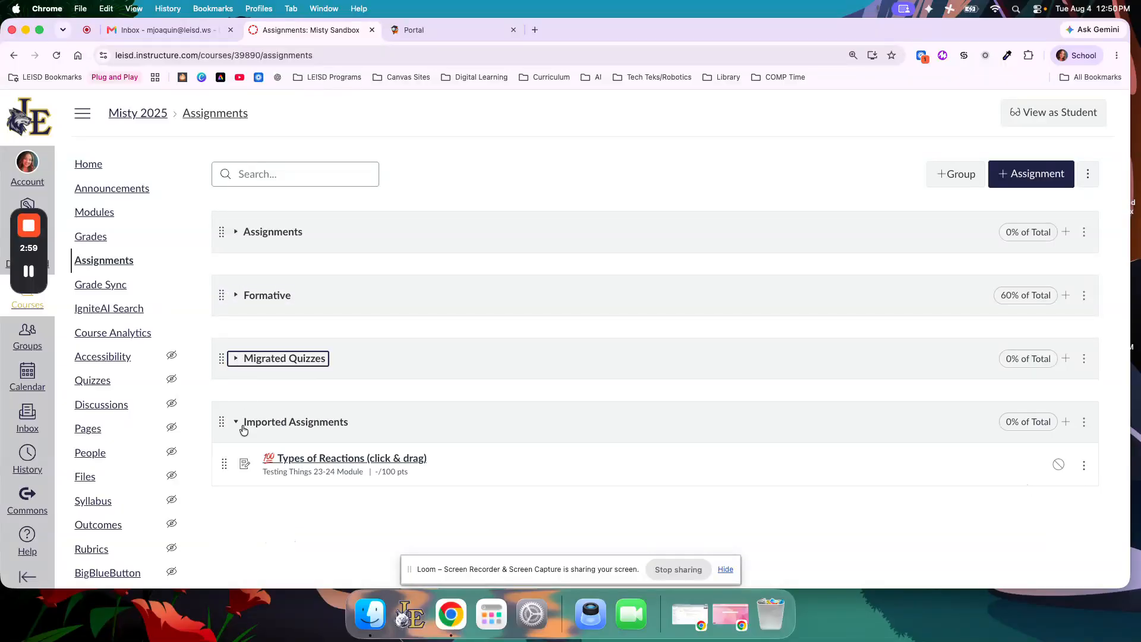
pyautogui.click(236, 423)
# Step: Add an assignment group named Summative worth 40% of the total grade and place it directly below Formative
pyautogui.click(953, 179)
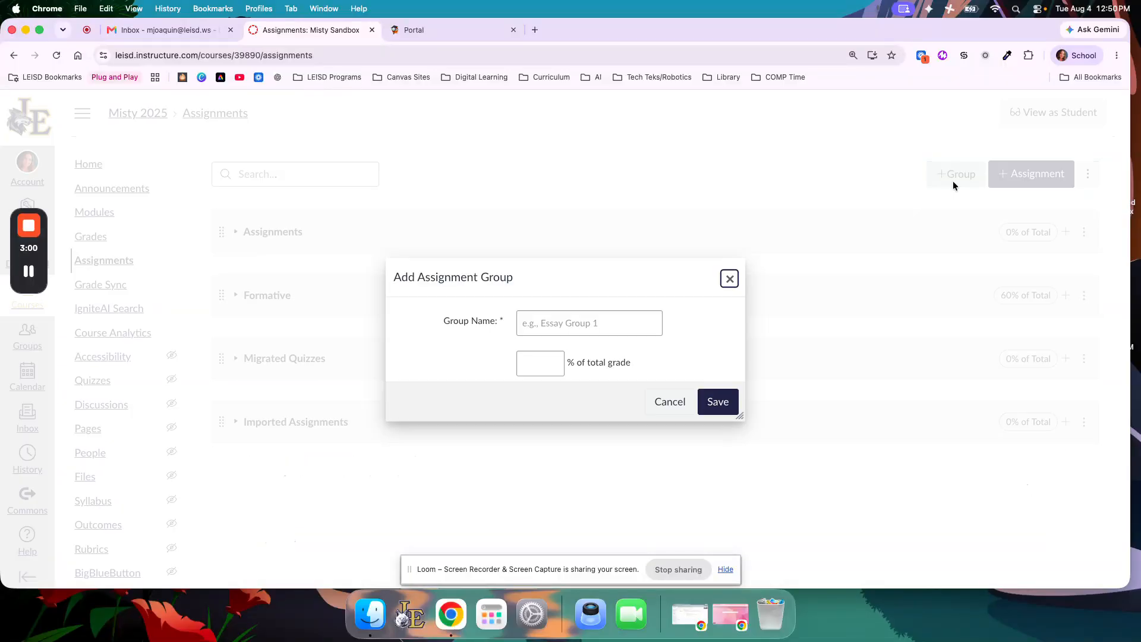
pyautogui.click(570, 322)
pyautogui.write('Summ')
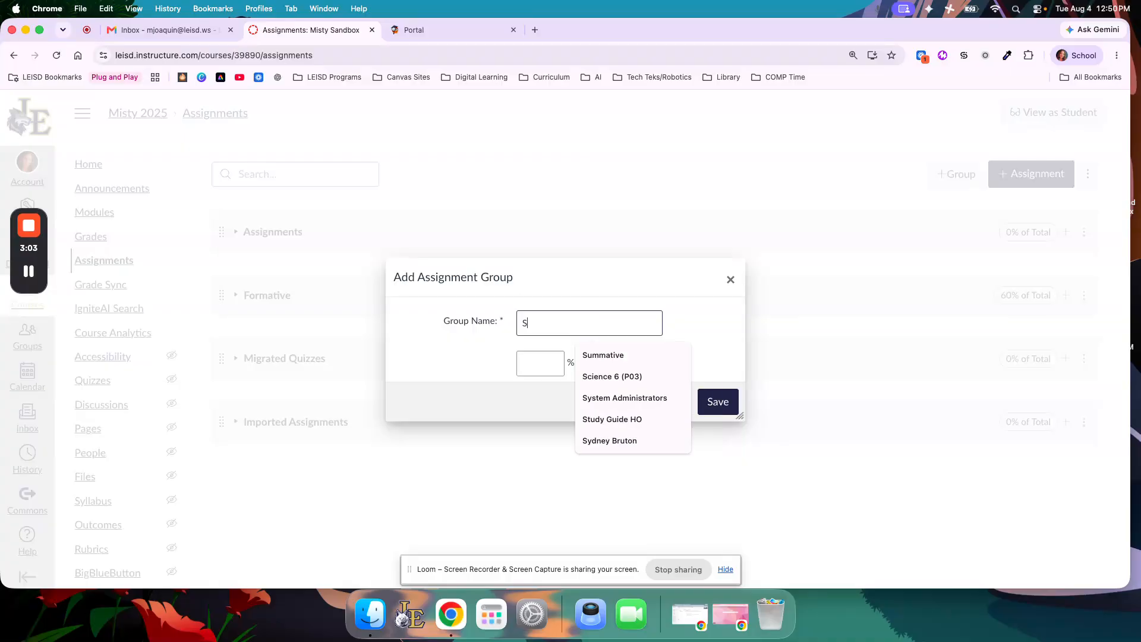
pyautogui.click(618, 355)
pyautogui.click(542, 363)
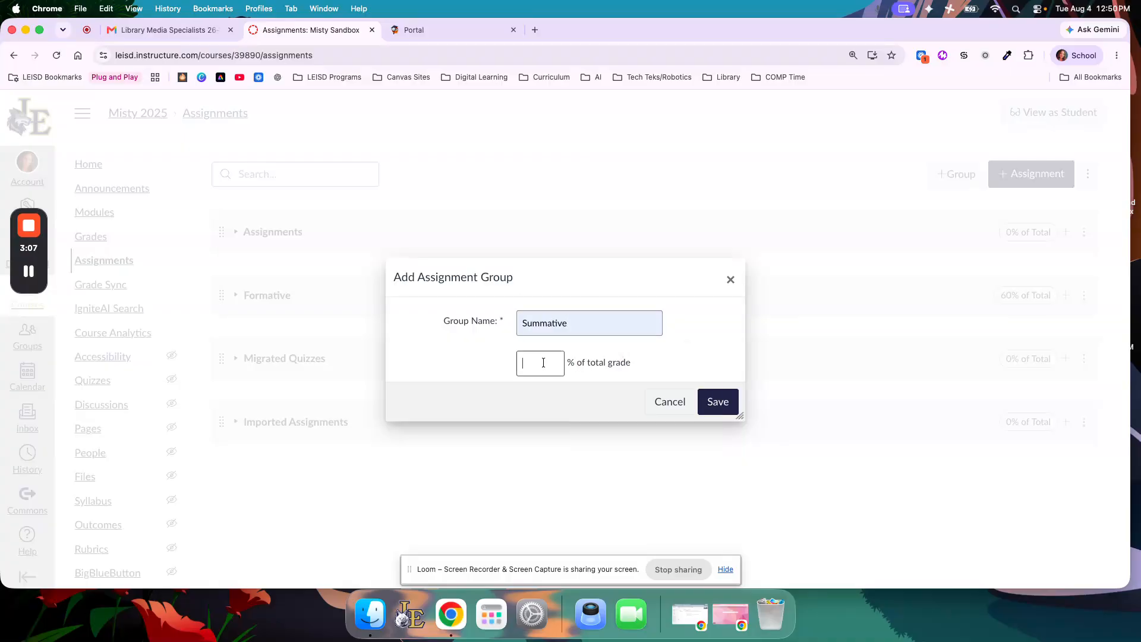
pyautogui.write('40')
pyautogui.click(721, 410)
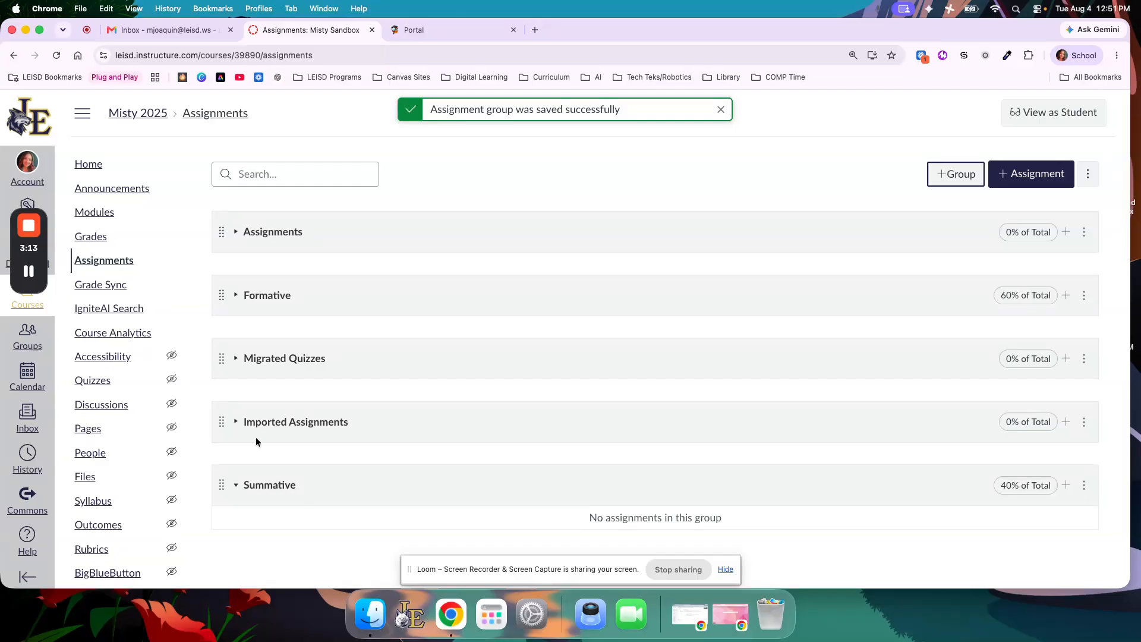
pyautogui.moveTo(221, 486); pyautogui.dragTo(283, 342)
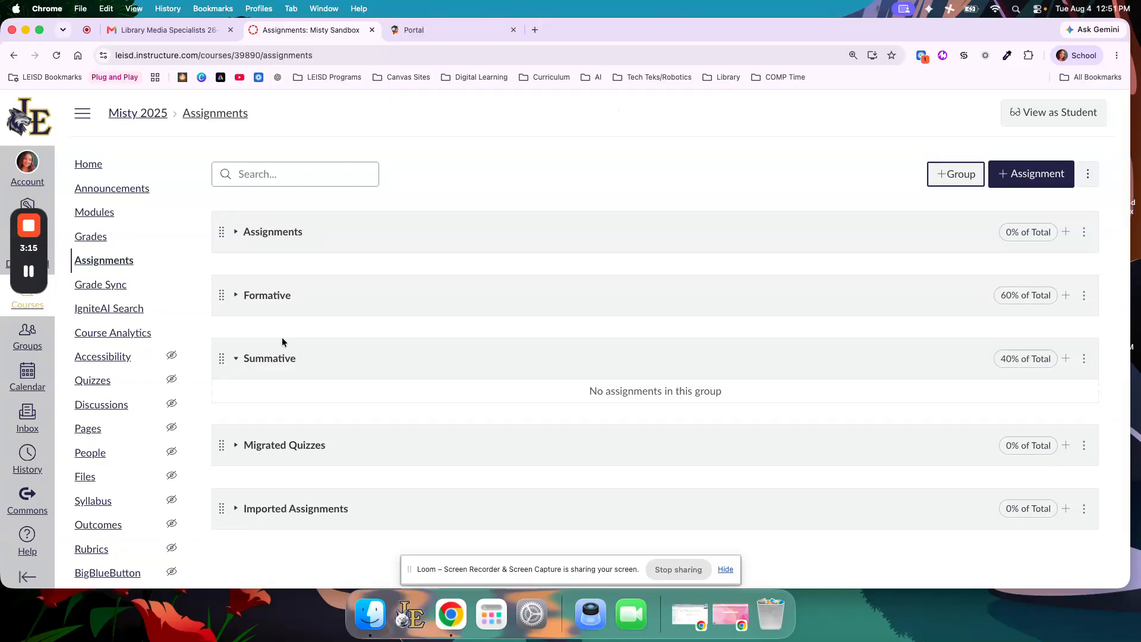
pyautogui.scroll(-1, 272, 350)
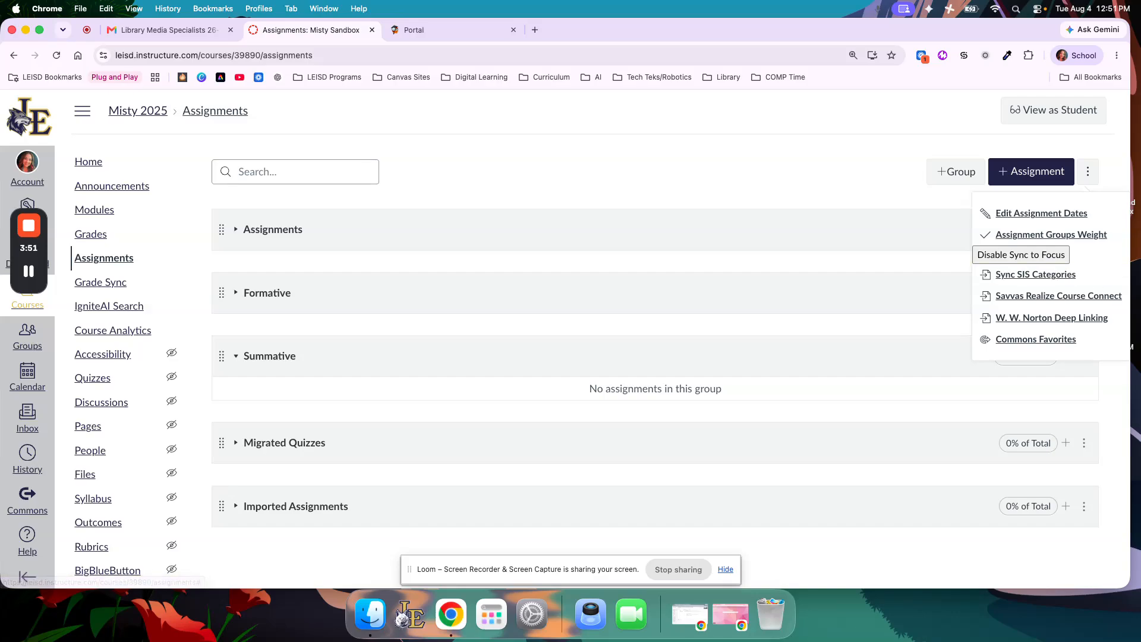
# Step: Open the Health - (Wayground) assignment from the Testing for 2026-2027 module and start editing its settings
pyautogui.click(464, 173)
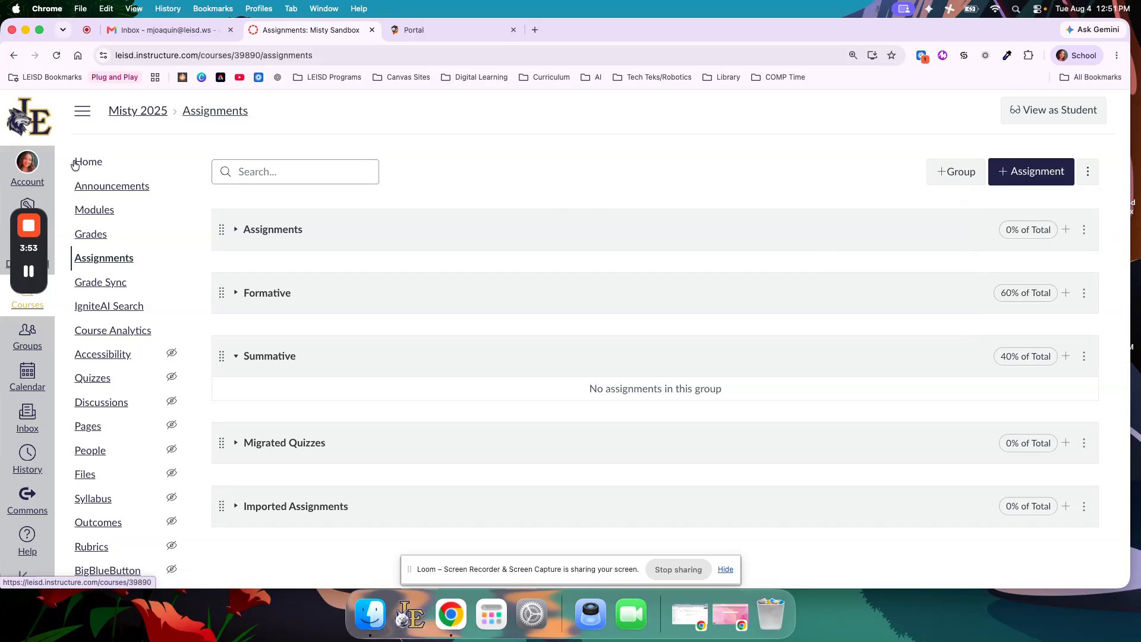
pyautogui.click(94, 212)
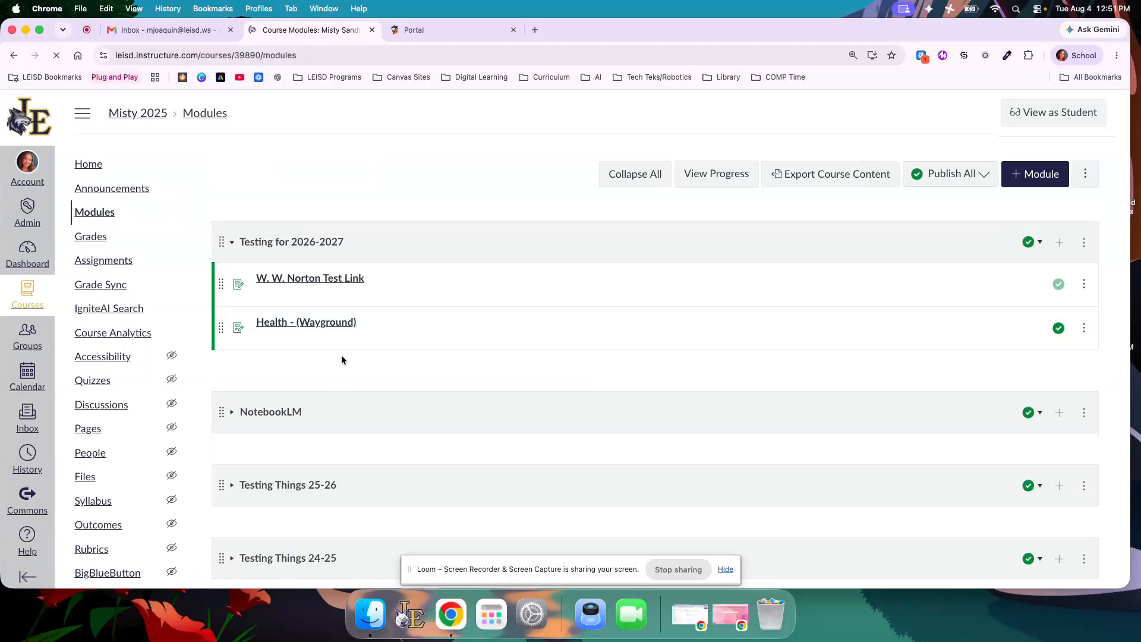
pyautogui.click(320, 327)
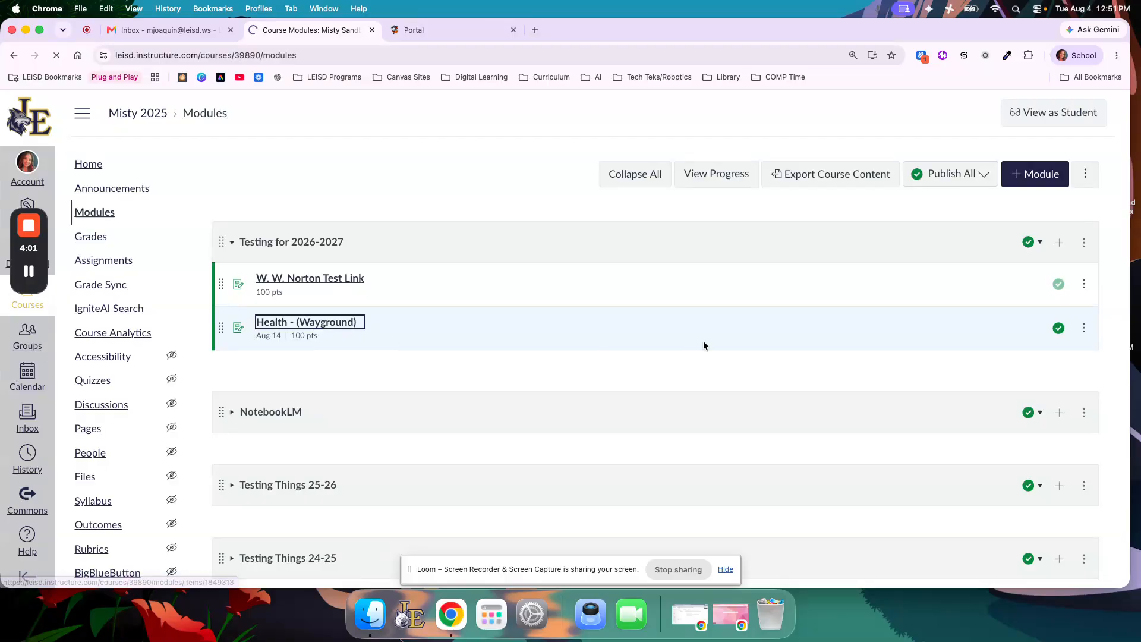
pyautogui.click(1004, 170)
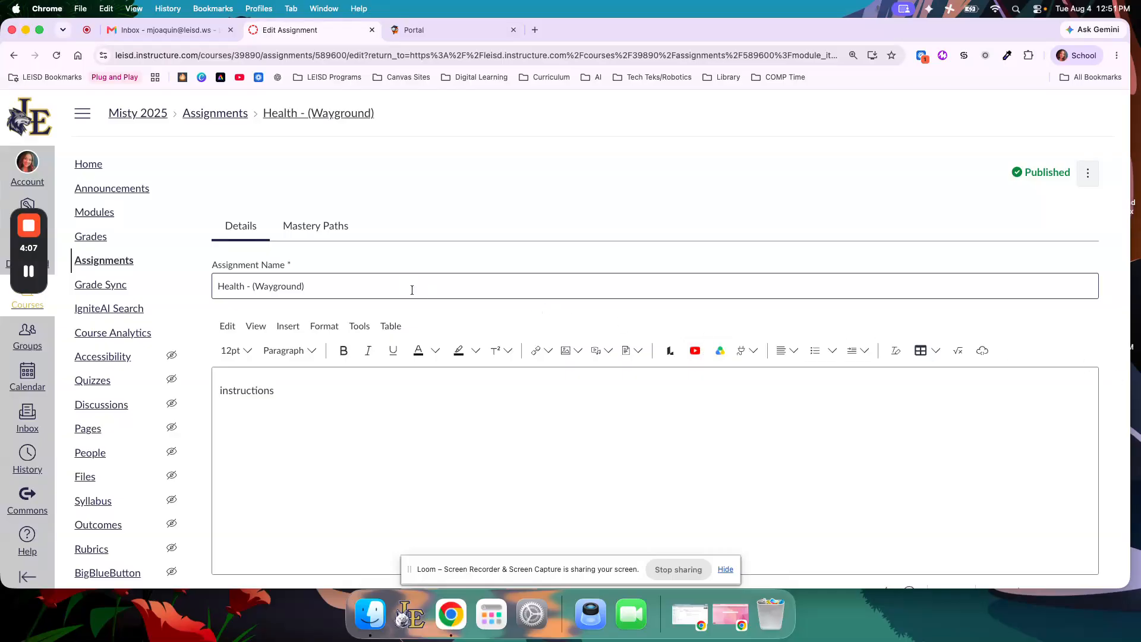
# Step: Review the assignment's name and points, and put it in the Summative assignment group
pyautogui.moveTo(316, 287); pyautogui.dragTo(229, 287)
pyautogui.scroll(-6, 537, 440)
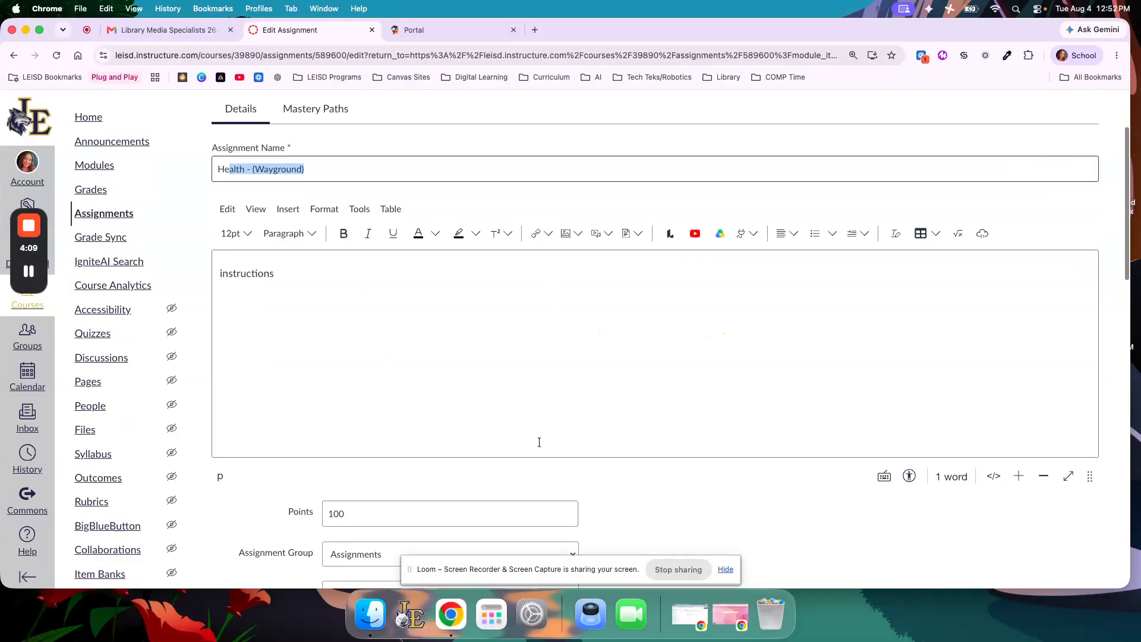
pyautogui.moveTo(348, 294); pyautogui.dragTo(330, 294)
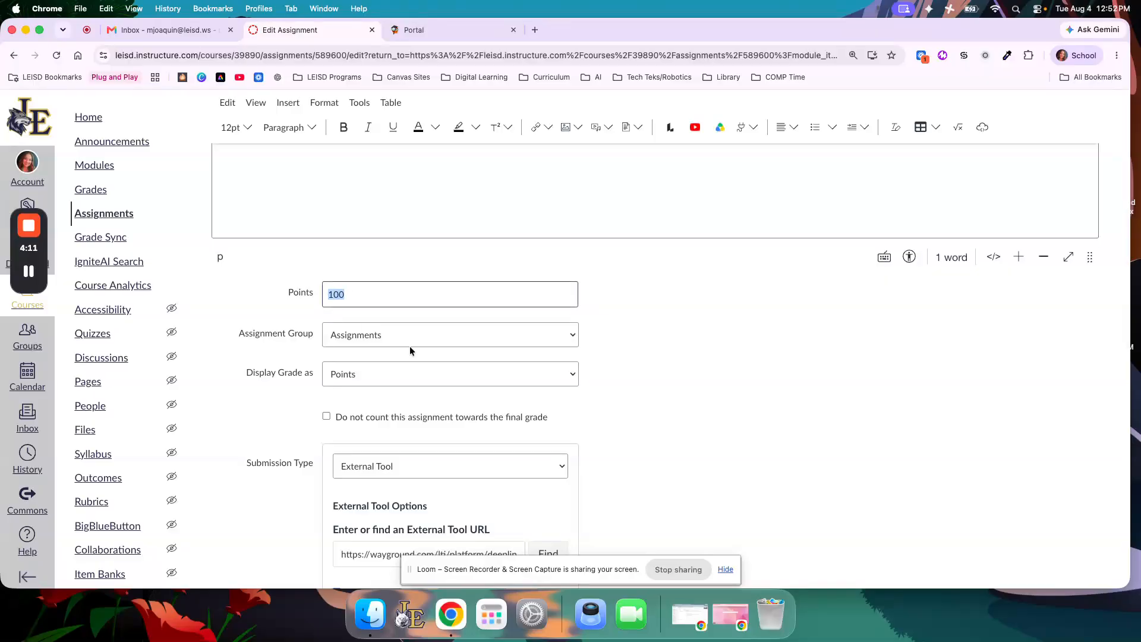
pyautogui.click(365, 328)
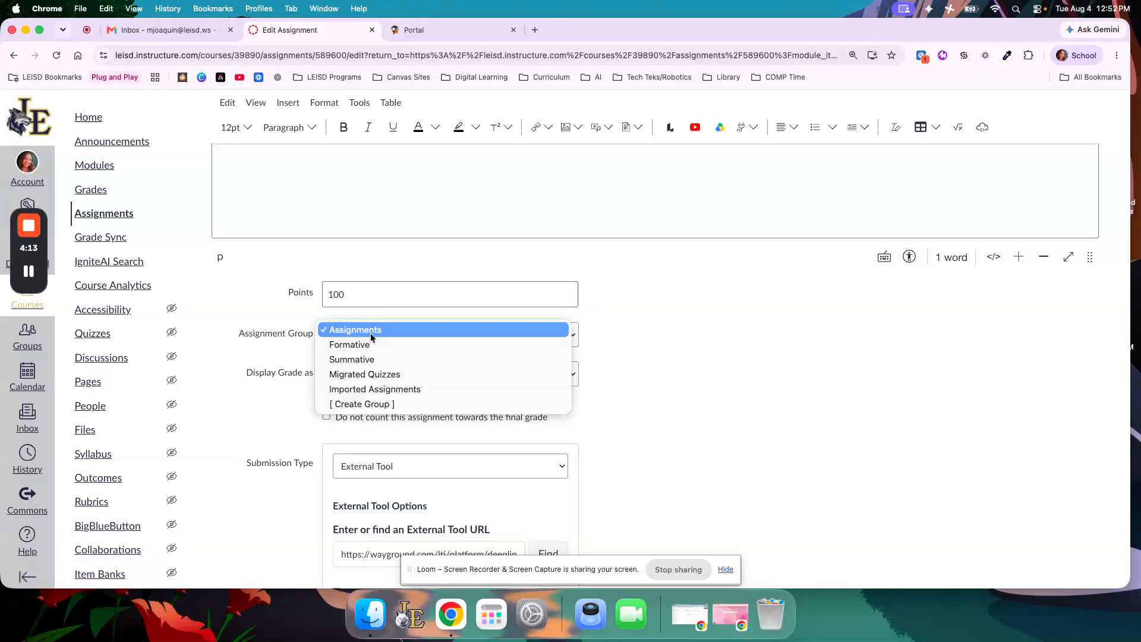
pyautogui.click(352, 360)
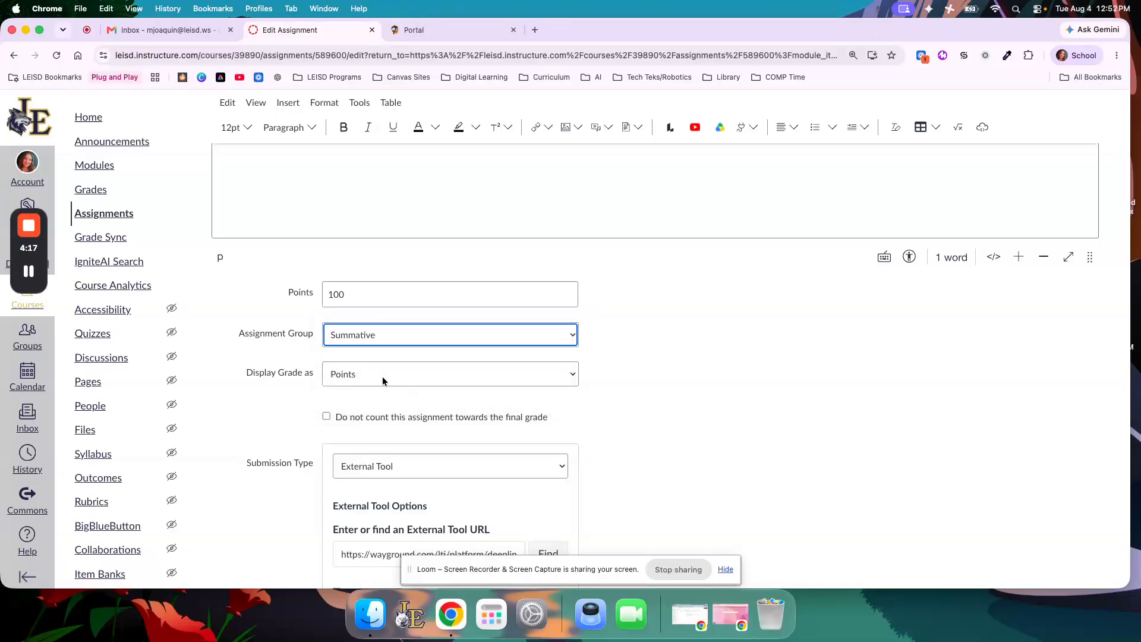
# Step: Check the Sync to Focus option, and replace the sandbox section with Everyone as the assignment's assignee
pyautogui.scroll(-10, 389, 382)
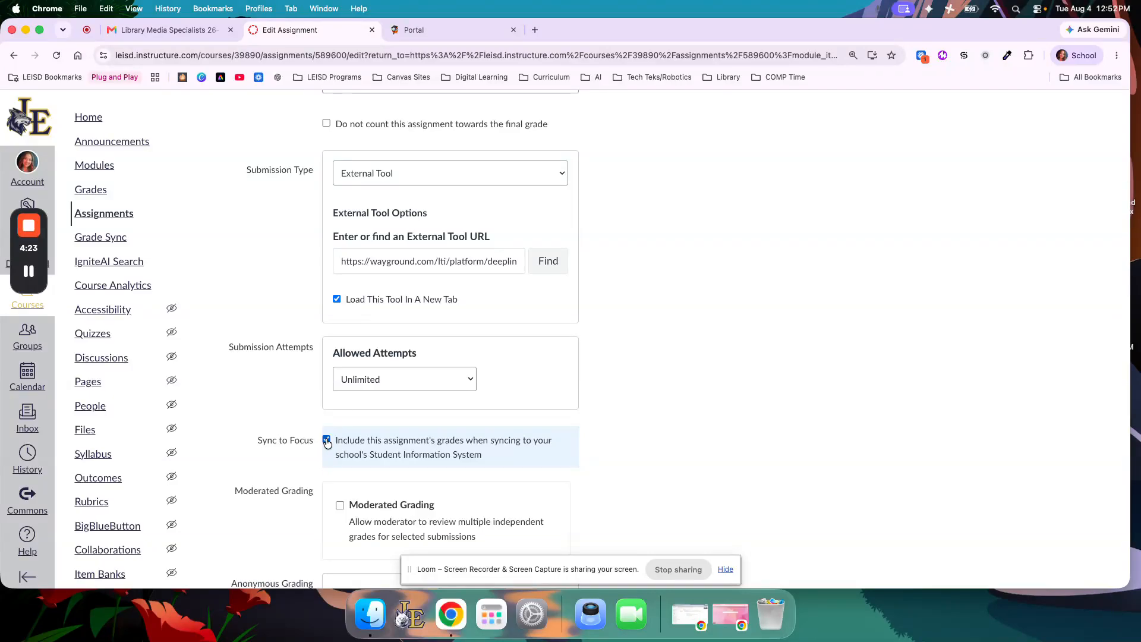
pyautogui.scroll(-12, 328, 443)
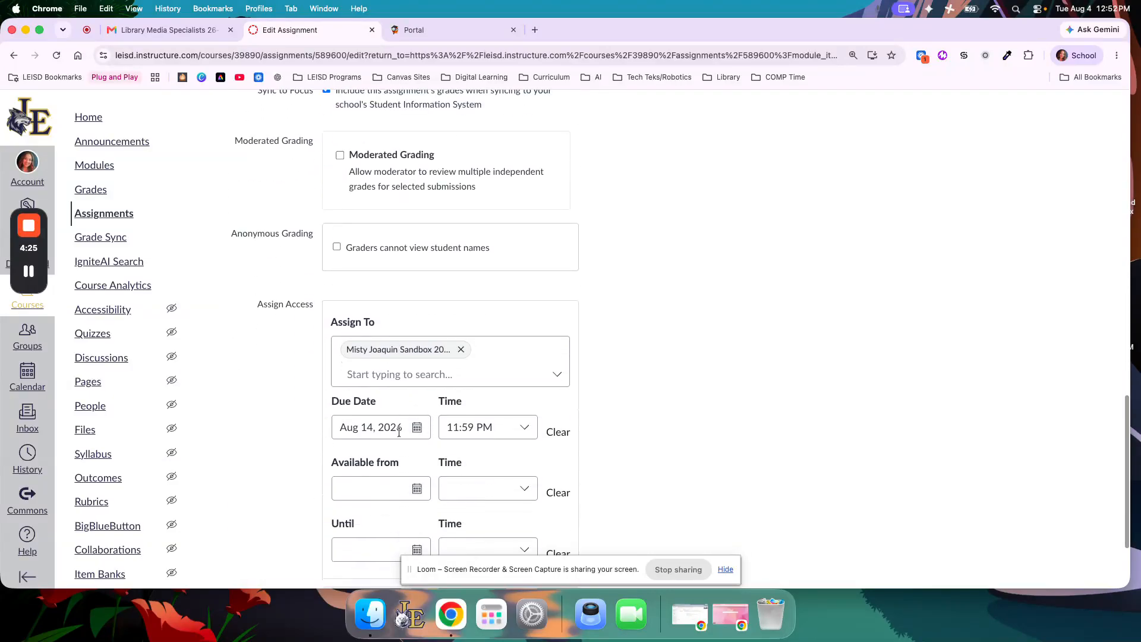
pyautogui.click(460, 349)
pyautogui.click(557, 347)
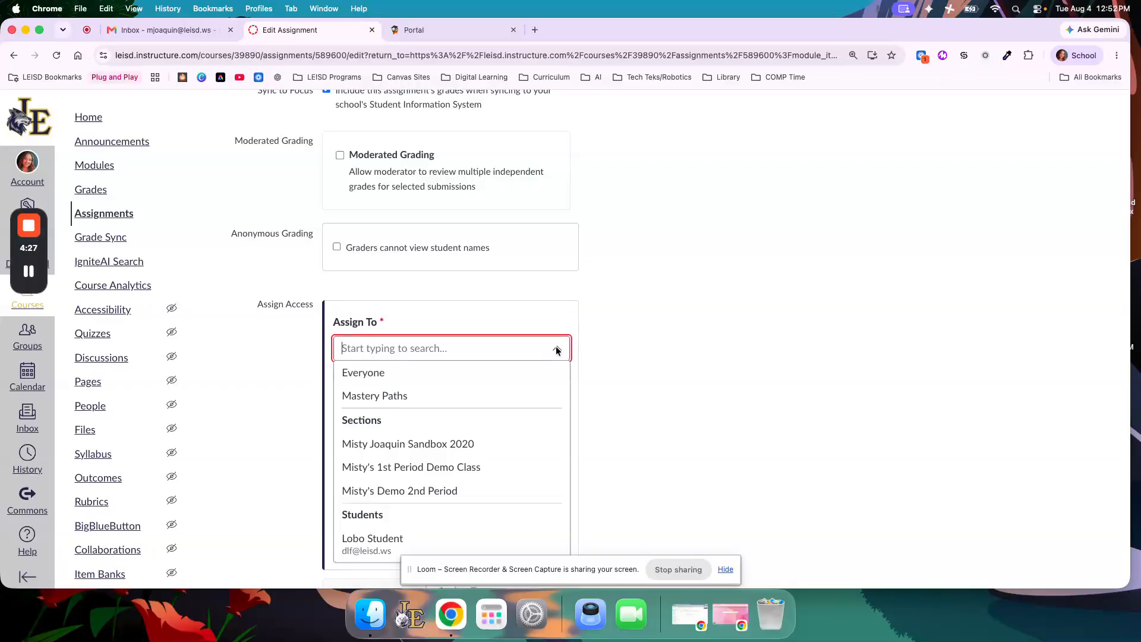
pyautogui.click(398, 373)
pyautogui.scroll(-3, 678, 426)
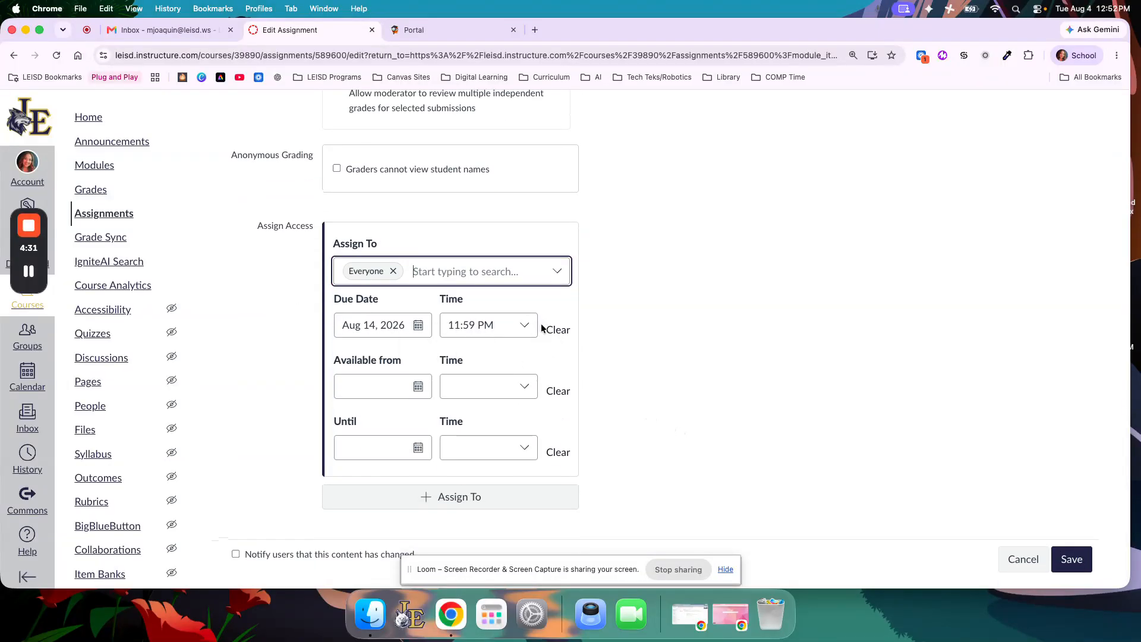
# Step: Recheck the assignment's name, points, assignment group and Sync to Focus option
pyautogui.scroll(15, 639, 392)
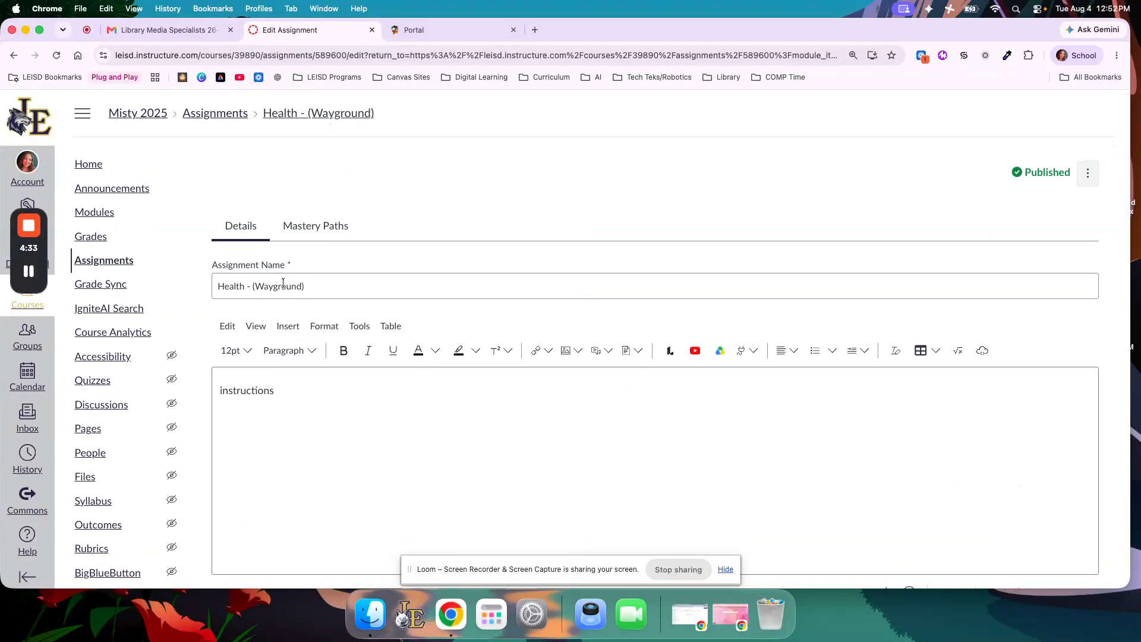
pyautogui.scroll(-5, 527, 463)
pyautogui.click(337, 350)
pyautogui.click(467, 392)
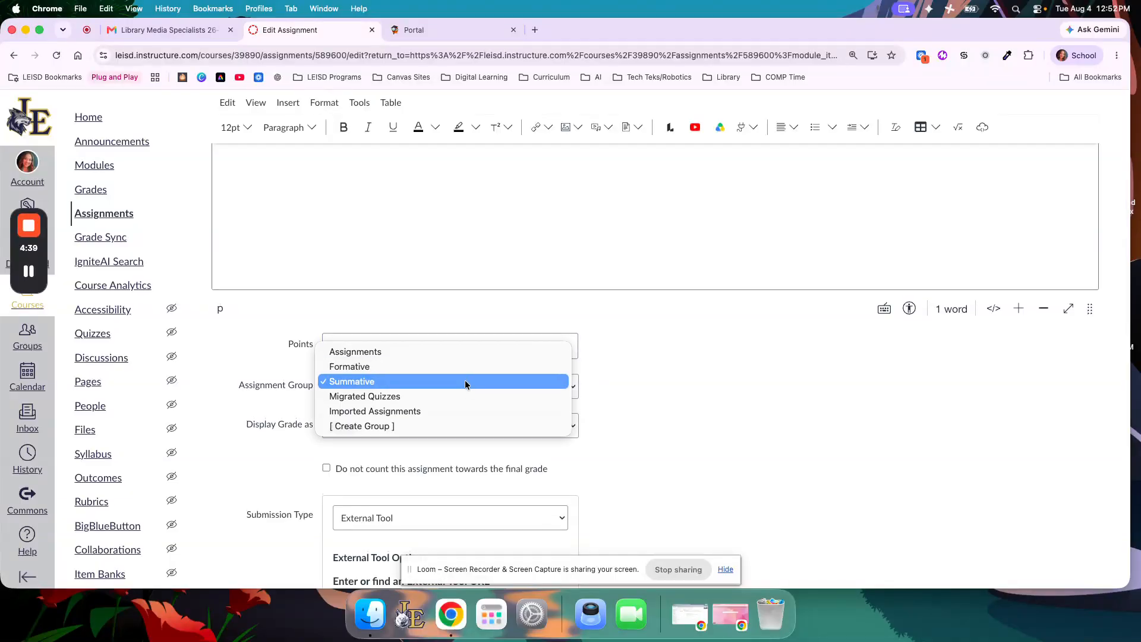
pyautogui.click(464, 381)
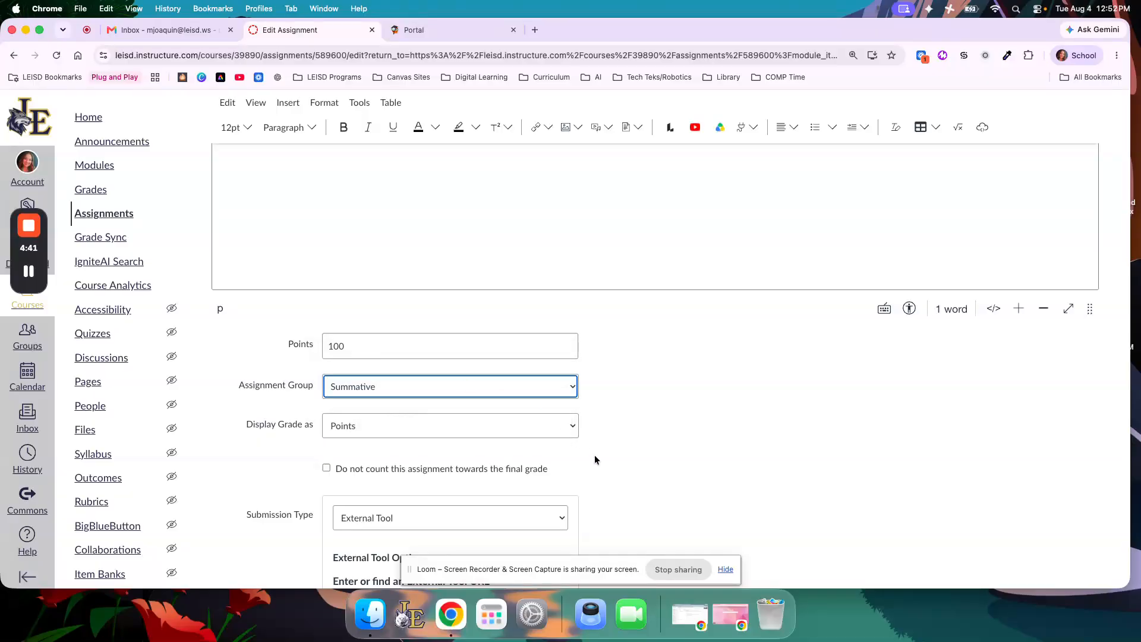
pyautogui.scroll(-4, 594, 456)
pyautogui.scroll(-4, 595, 456)
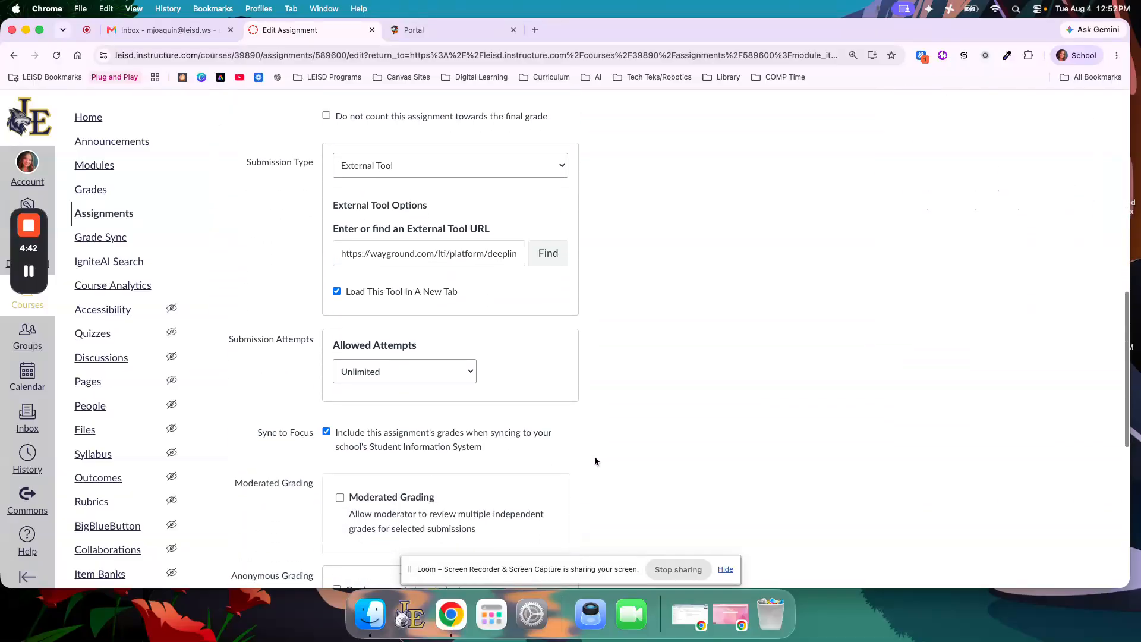
pyautogui.click(327, 431)
# Step: Check the assignment's assignee and due date, and save the assignment
pyautogui.scroll(-6, 330, 448)
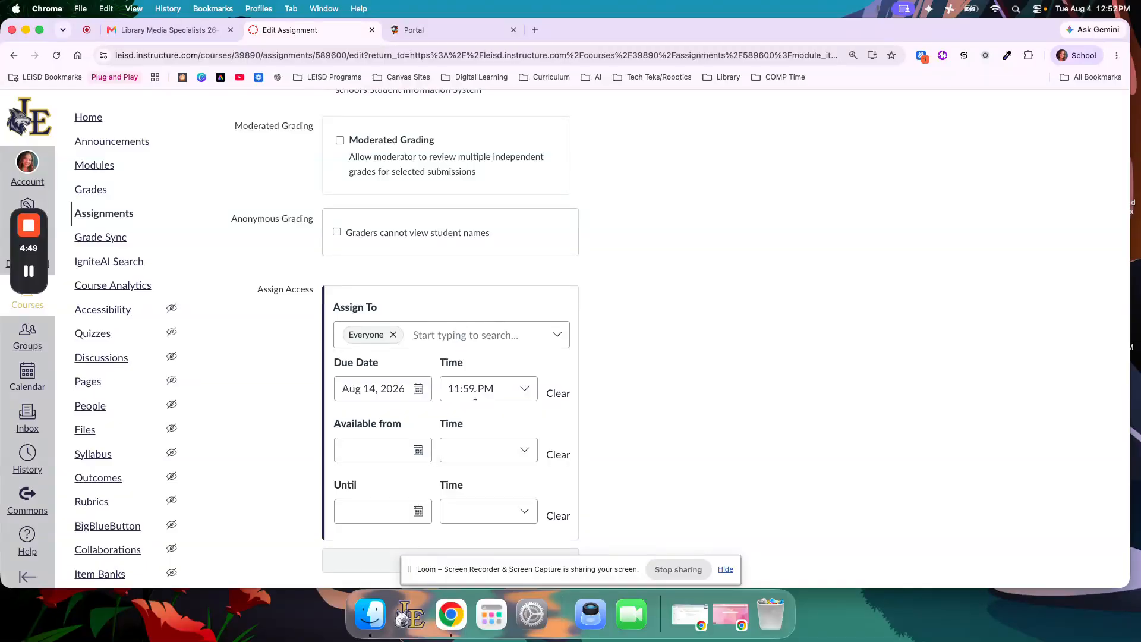
pyautogui.scroll(-2, 729, 429)
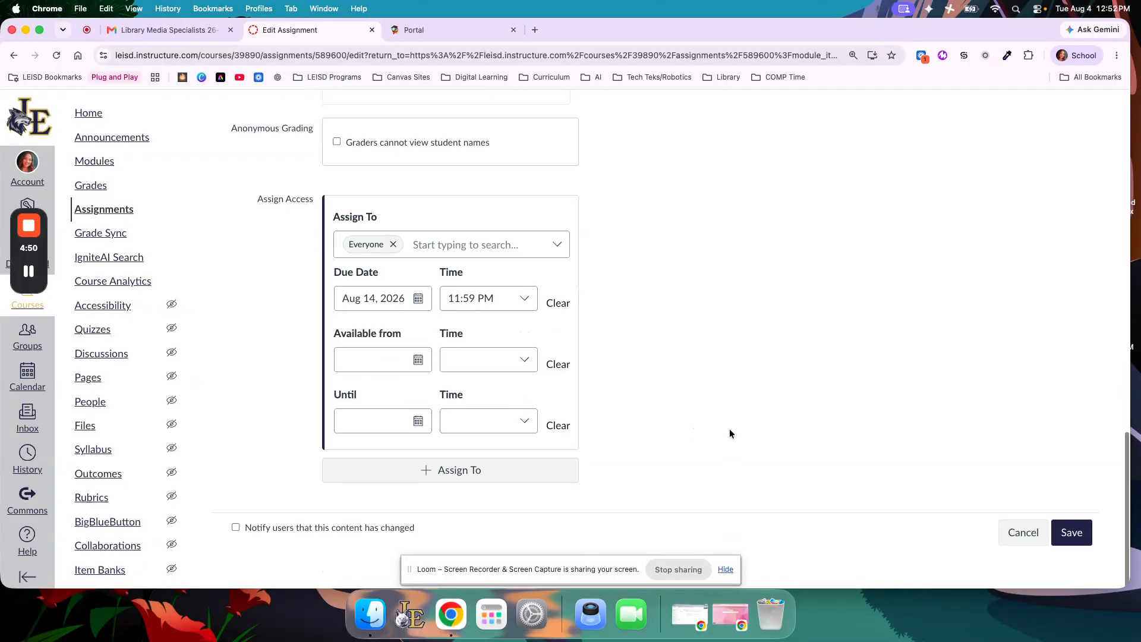
pyautogui.click(1073, 535)
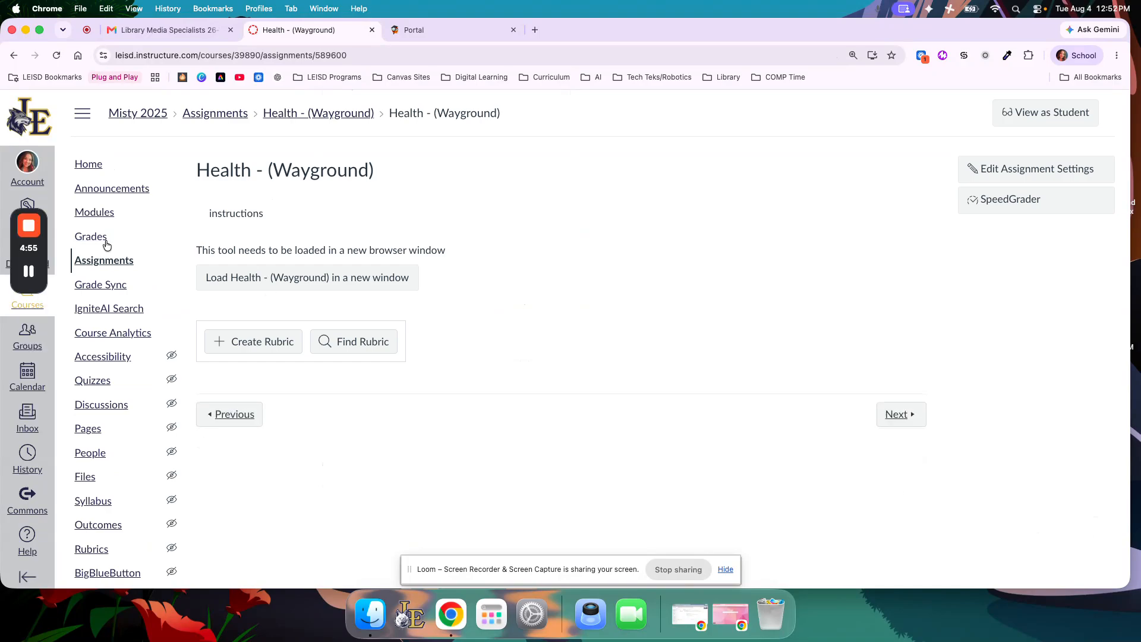
# Step: Look at the gradebook's Sync to SIS option and the course's Grade Sync history
pyautogui.click(93, 239)
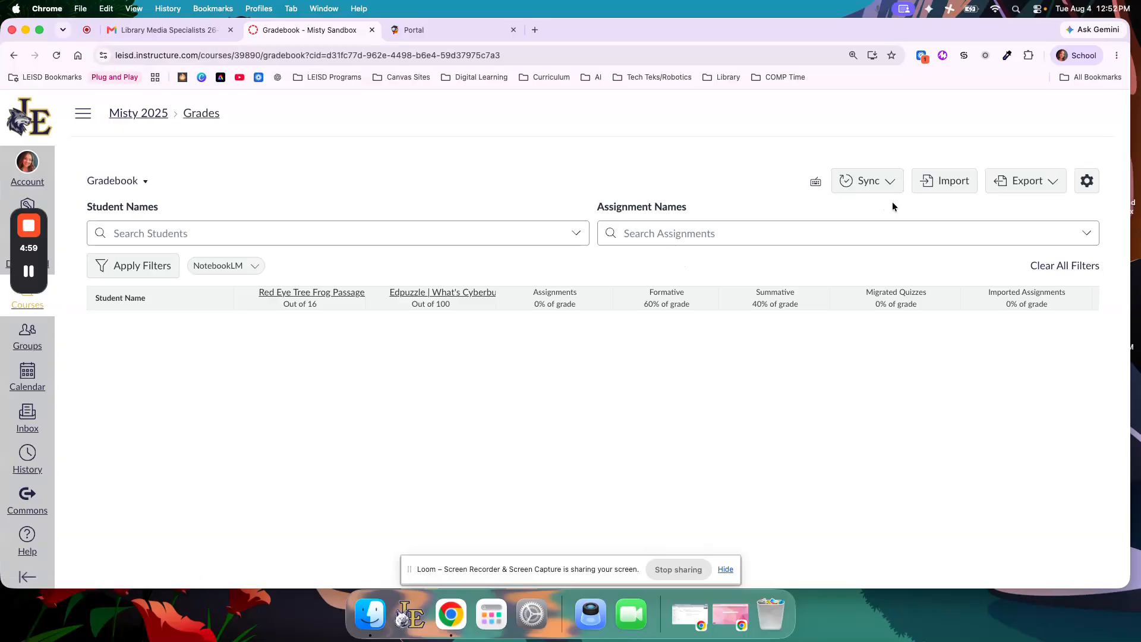
pyautogui.click(884, 183)
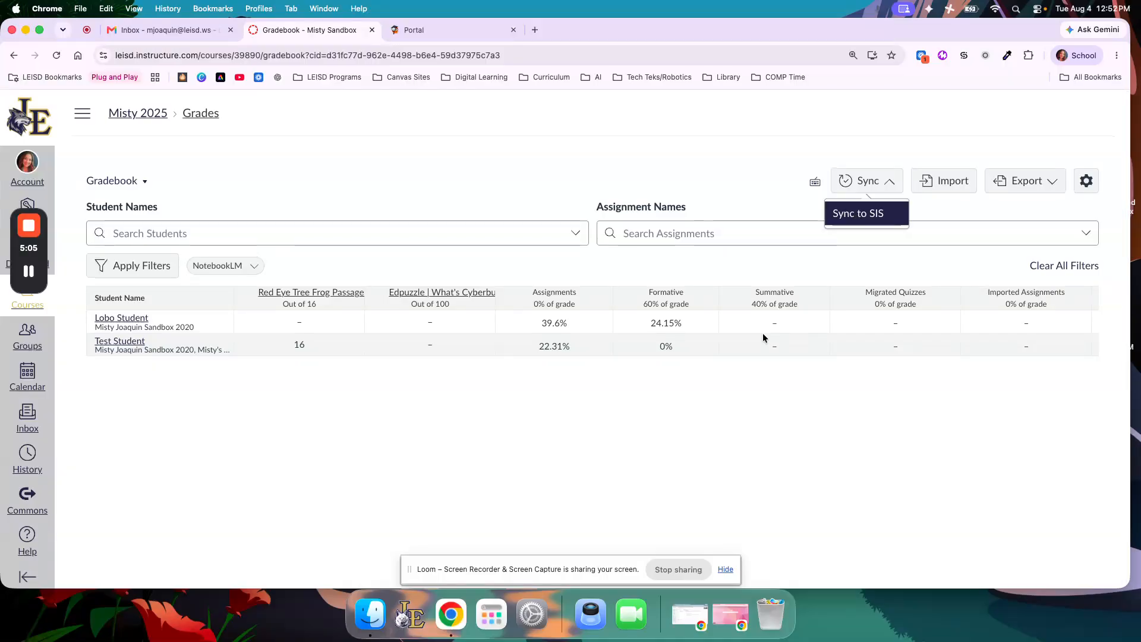
pyautogui.click(122, 116)
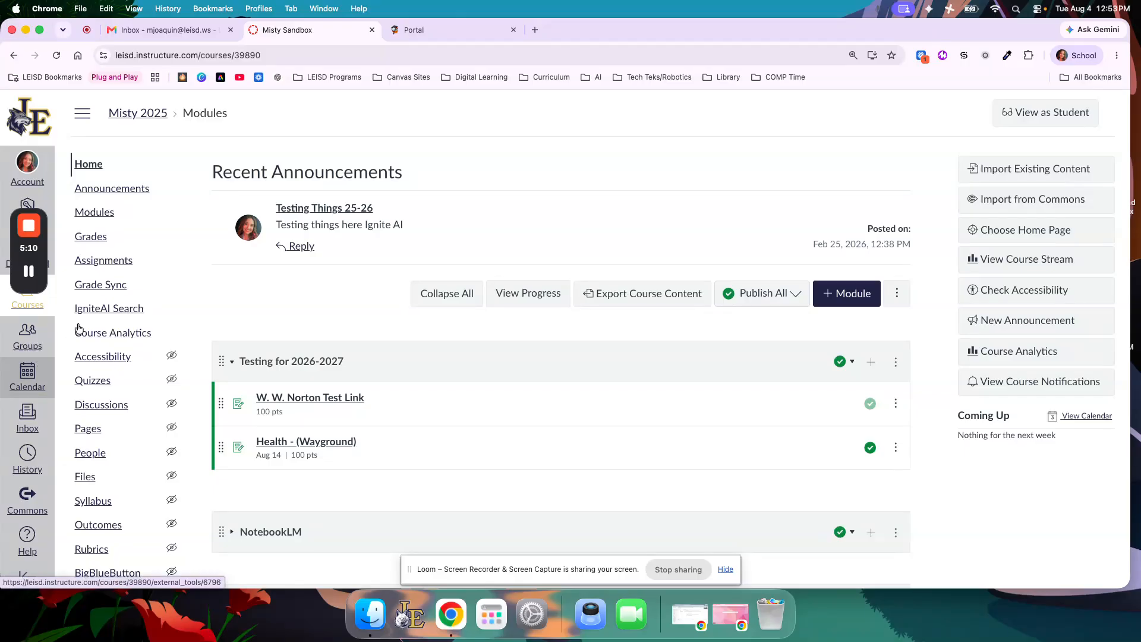
pyautogui.click(100, 285)
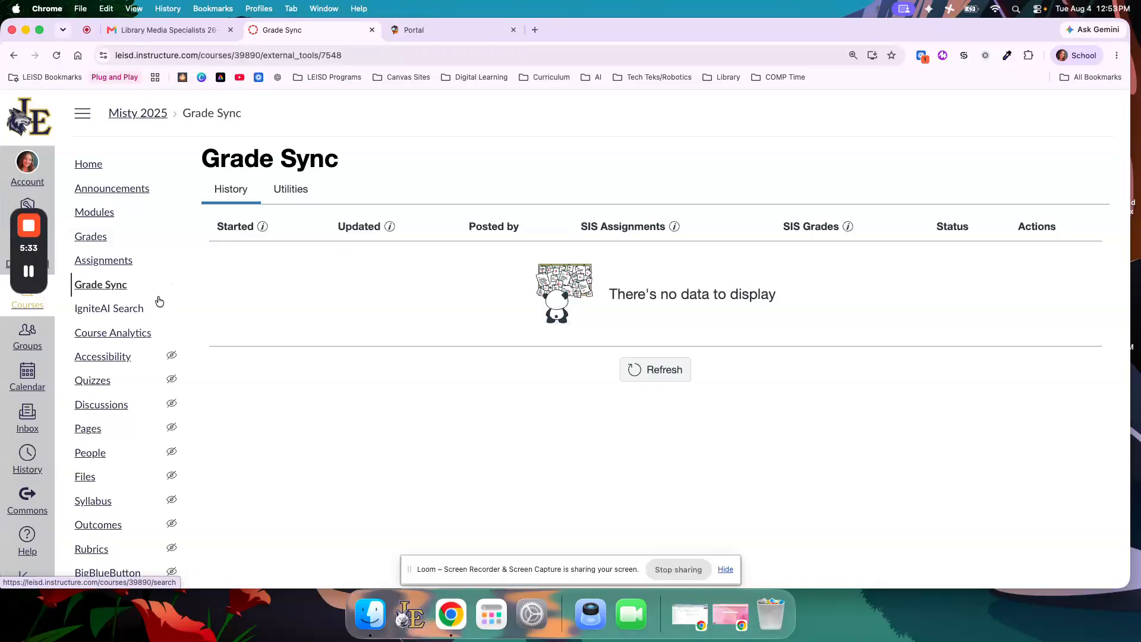
# Step: Examine the course's accessibility report, including the issue types and the list of resources with issues
pyautogui.click(112, 357)
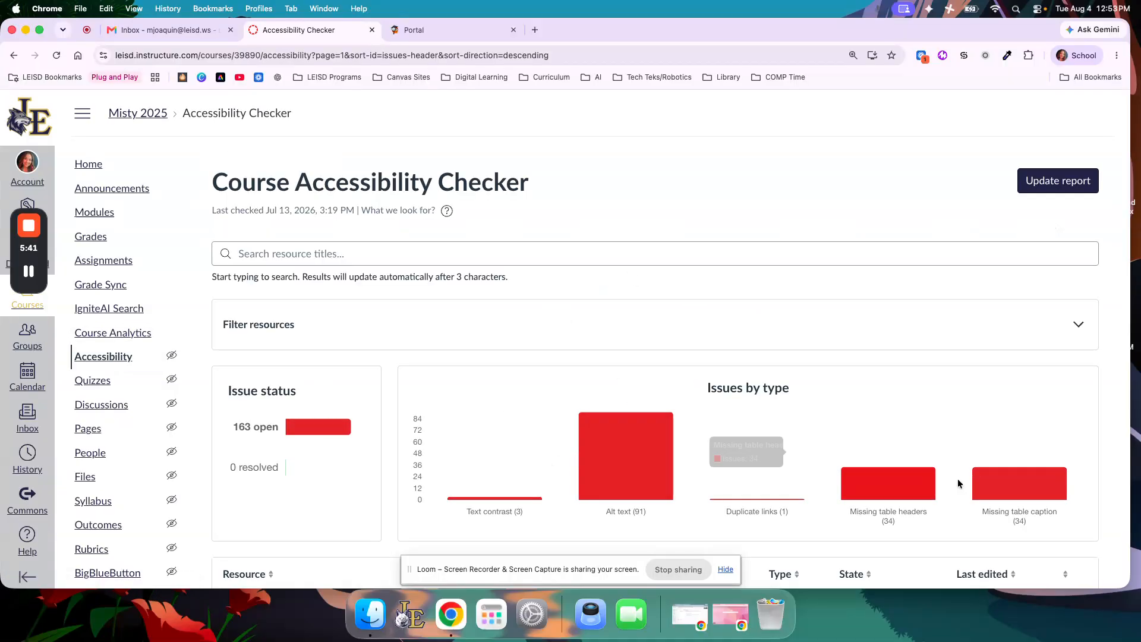
pyautogui.scroll(-2, 648, 443)
pyautogui.scroll(-1, 648, 443)
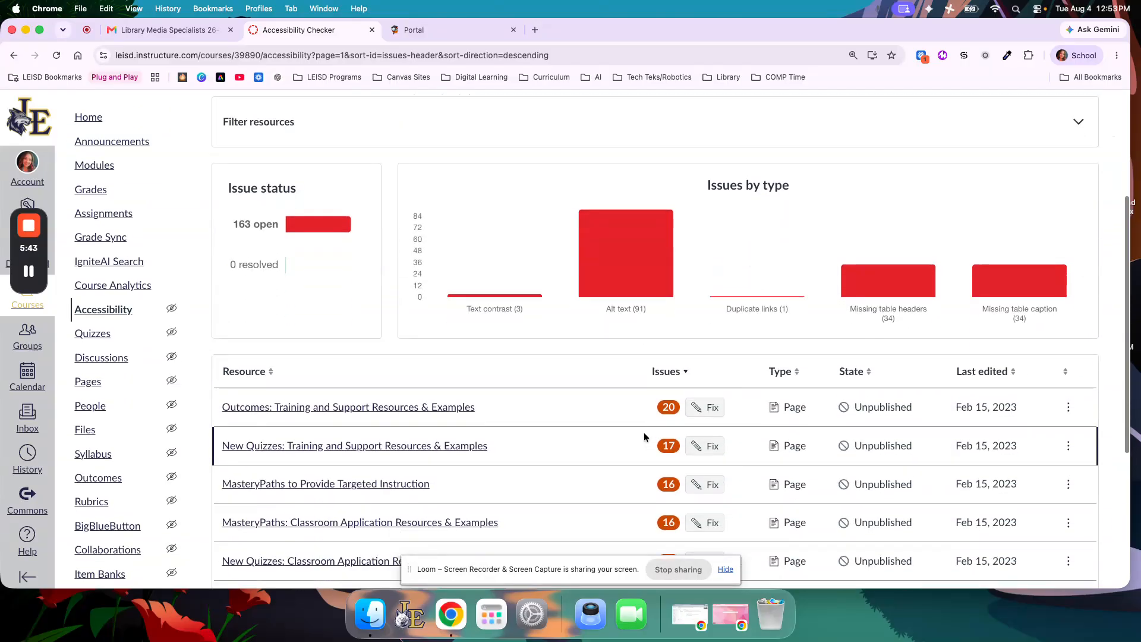
pyautogui.scroll(-3, 657, 449)
pyautogui.scroll(-2, 659, 452)
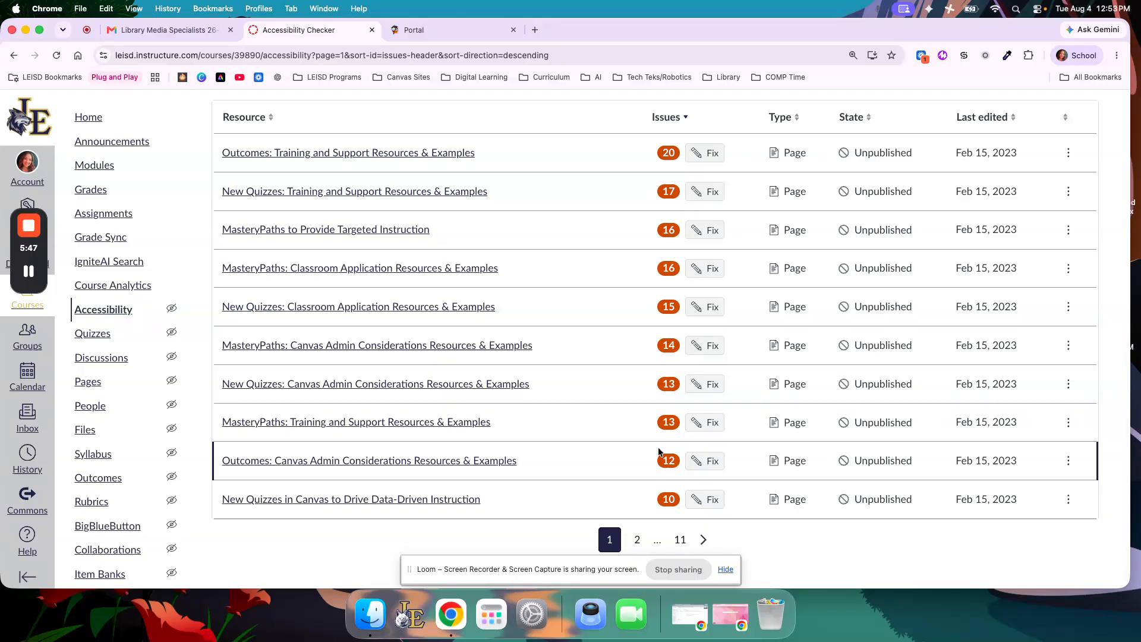
pyautogui.scroll(-1, 659, 451)
pyautogui.scroll(-1, 659, 452)
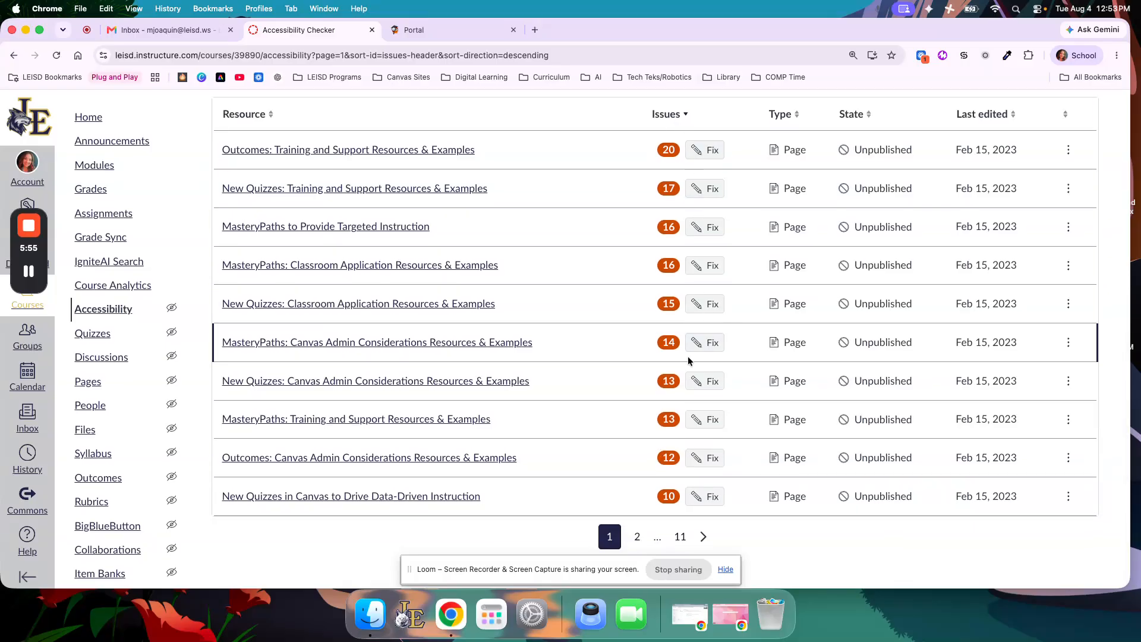
pyautogui.scroll(4, 695, 387)
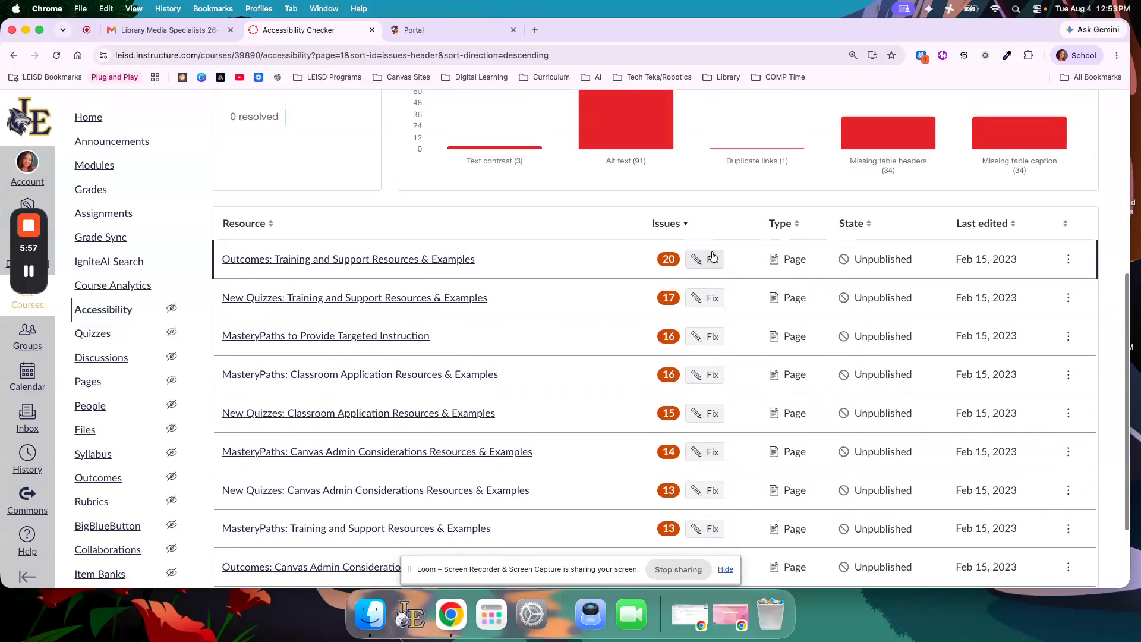
# Step: Fix the missing table caption on the Outcomes: Training and Support page with "The Learning Mastery Gradebook", save it and view the next issue
pyautogui.click(711, 260)
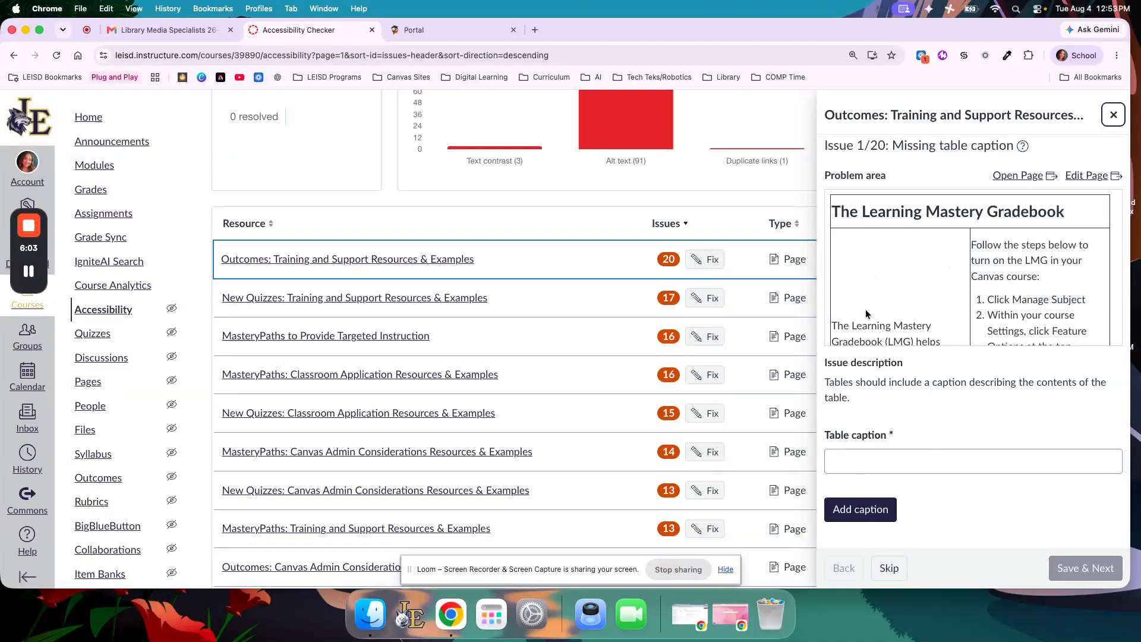
pyautogui.click(866, 460)
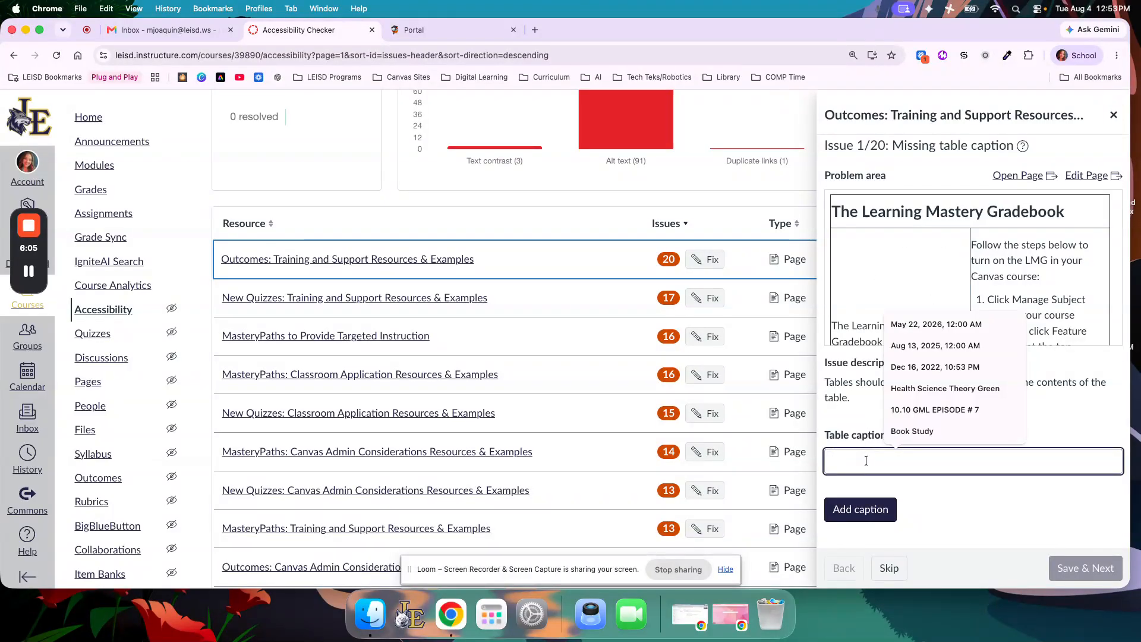
pyautogui.write('The')
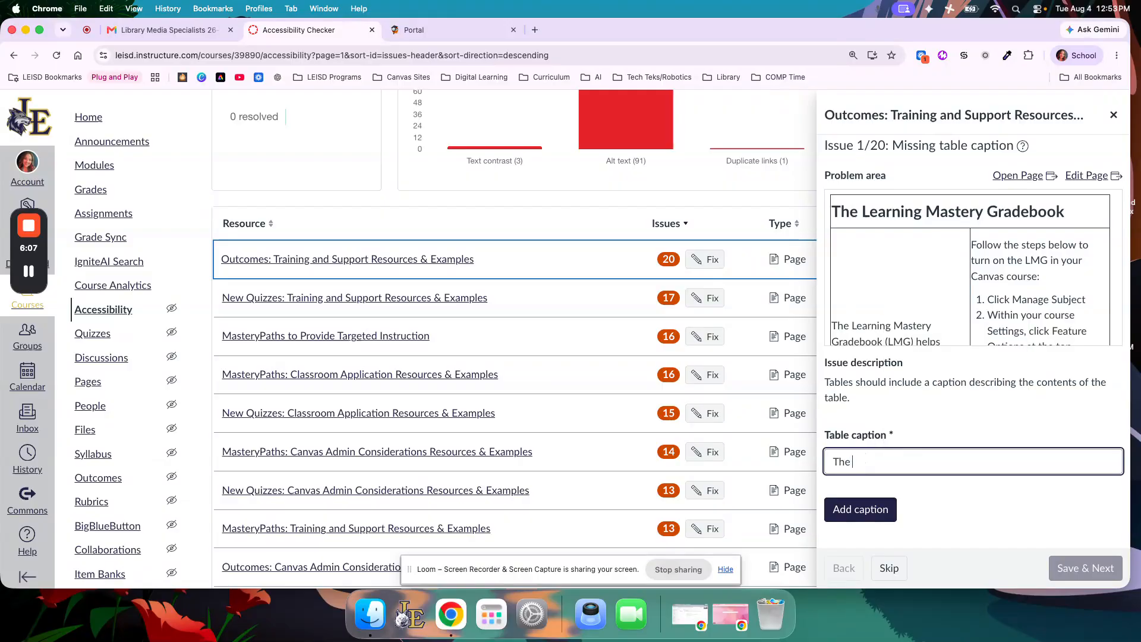
pyautogui.write(' Learning Mastery')
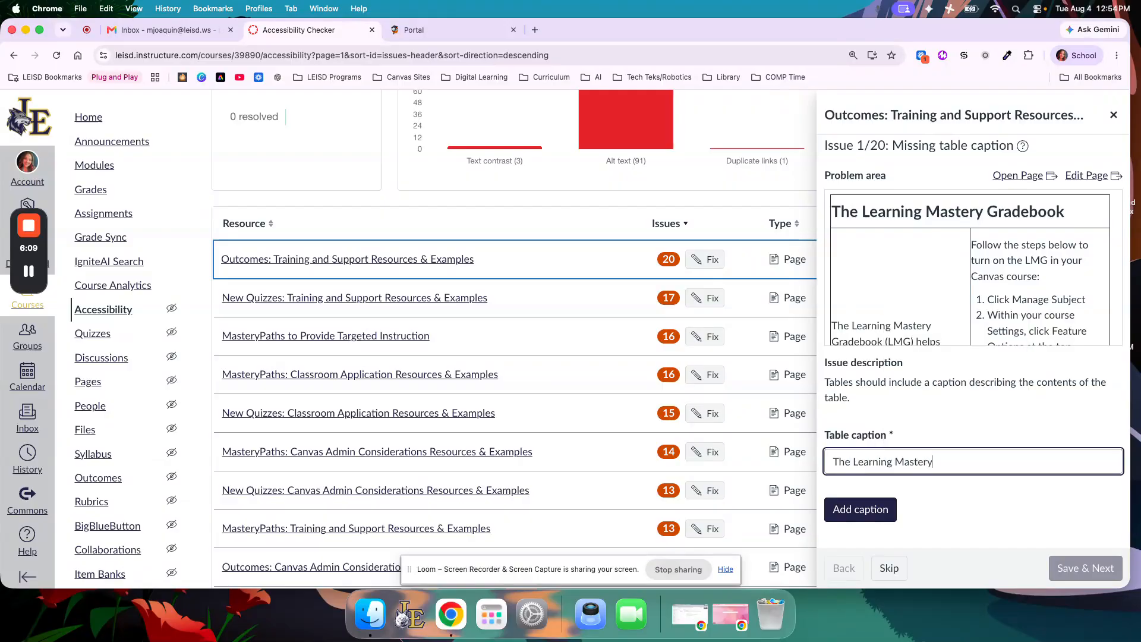
pyautogui.write(' Gradebook')
pyautogui.click(845, 509)
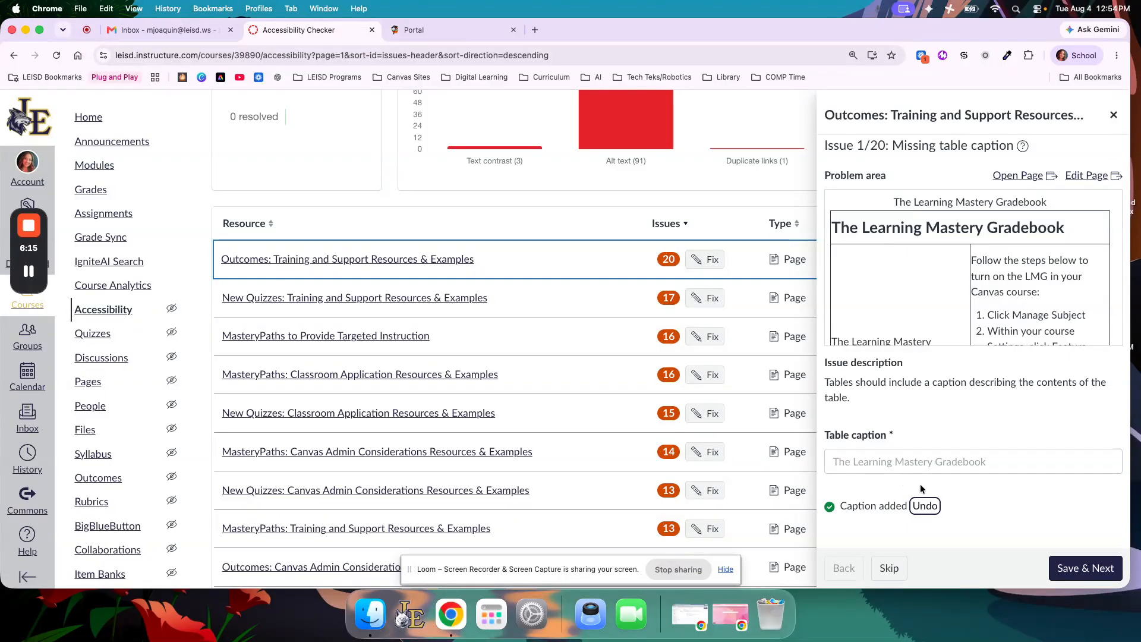
pyautogui.click(1083, 568)
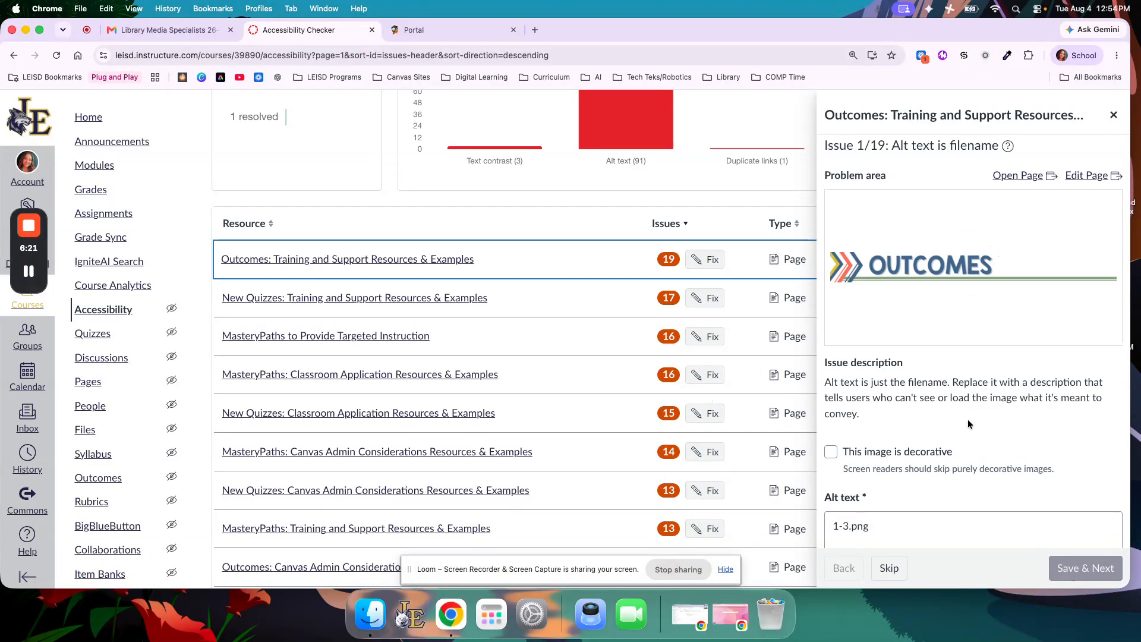
pyautogui.scroll(-1, 969, 428)
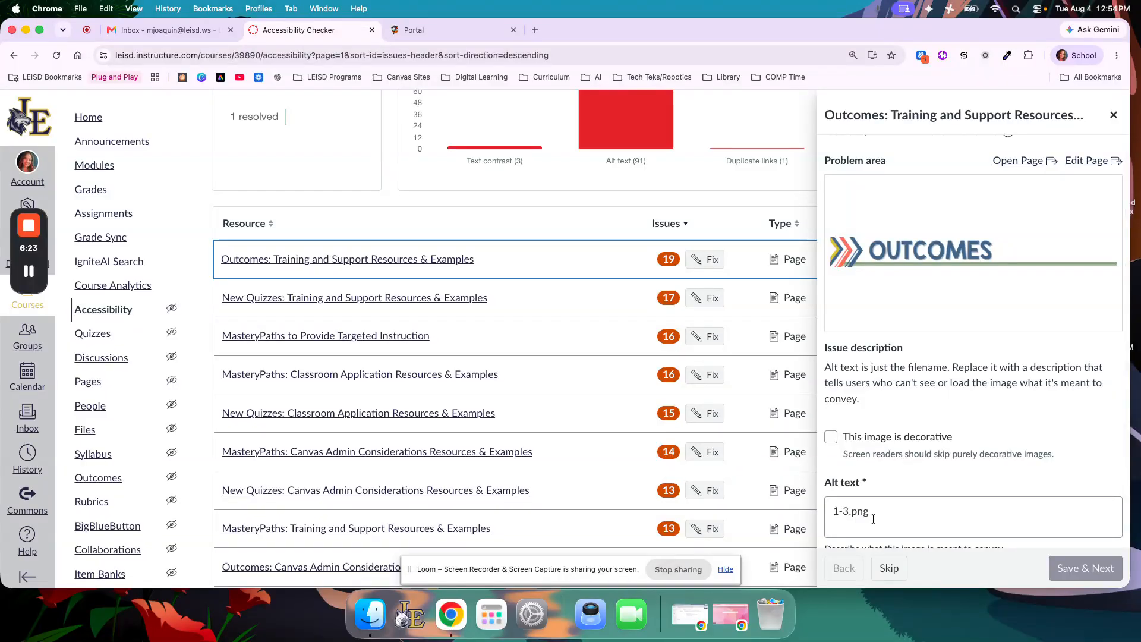
# Step: Replace the Outcomes banner image's filename alt text with "Outcomes", apply it and save the fix
pyautogui.moveTo(871, 513); pyautogui.dragTo(829, 516)
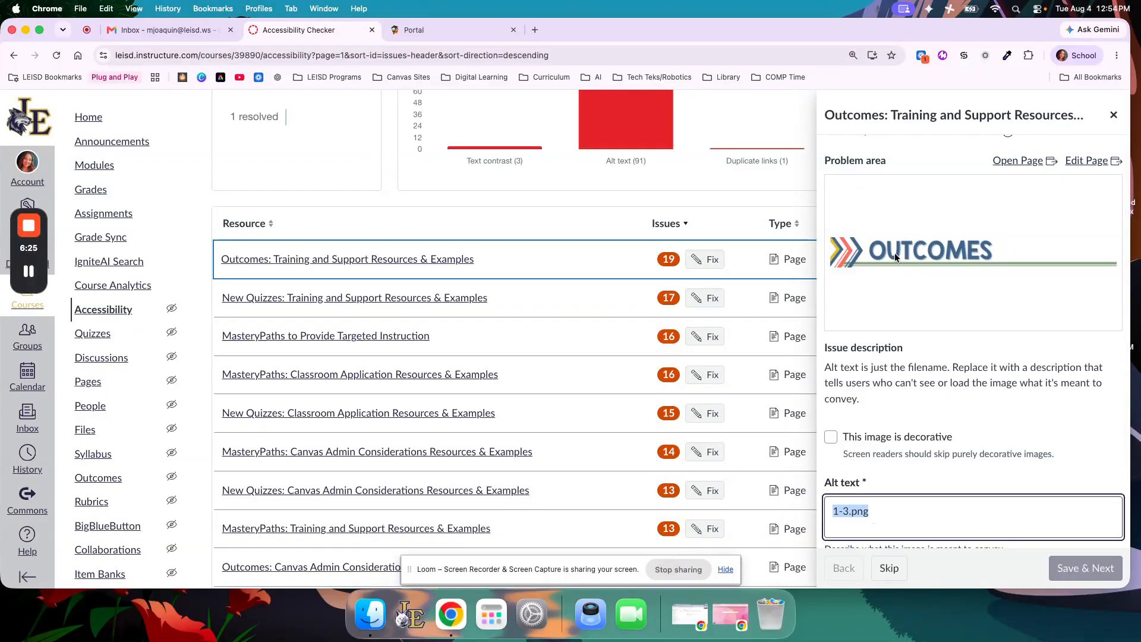
pyautogui.write('Outcomes')
pyautogui.scroll(-3, 964, 267)
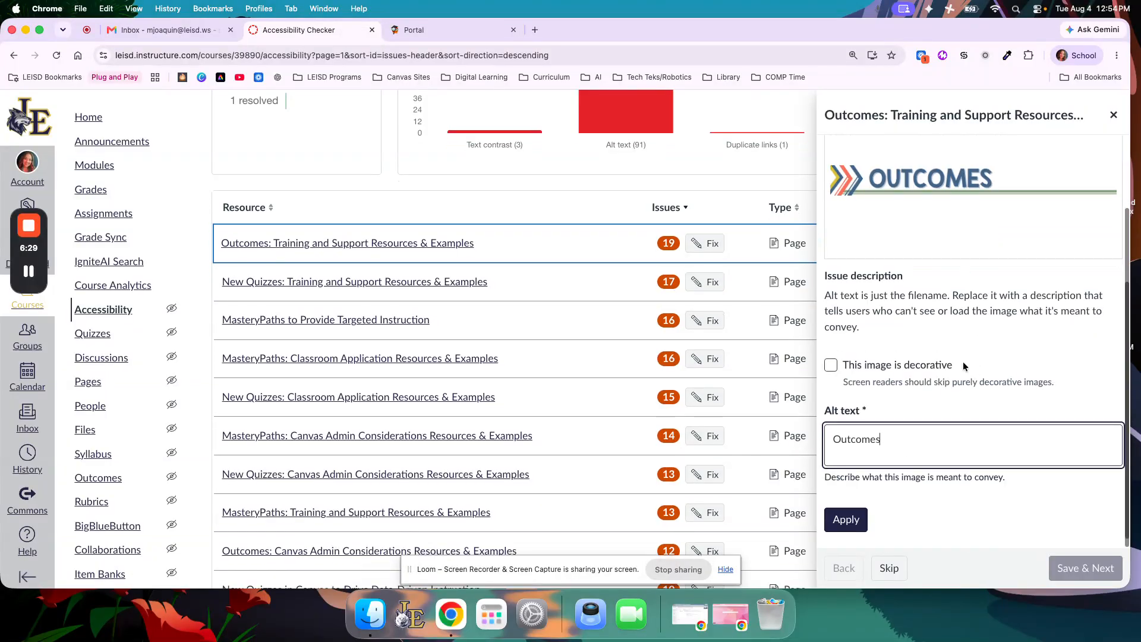
pyautogui.click(846, 520)
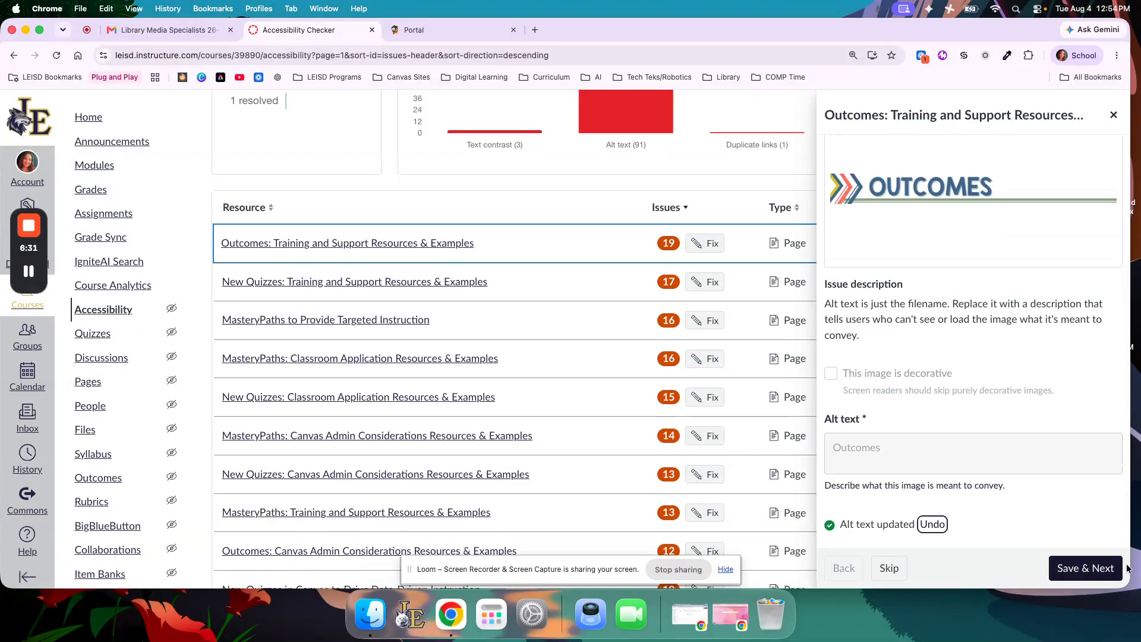
pyautogui.click(1058, 574)
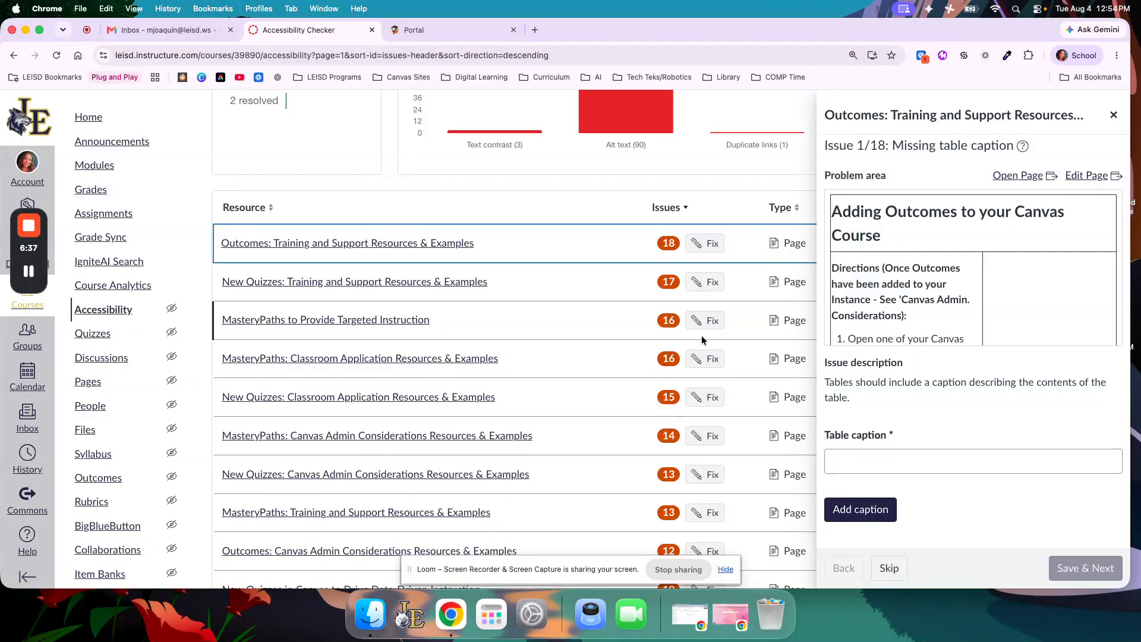
# Step: Close the issue fixer and review the accessibility report's issue status and alt text issues in the chart
pyautogui.click(1113, 116)
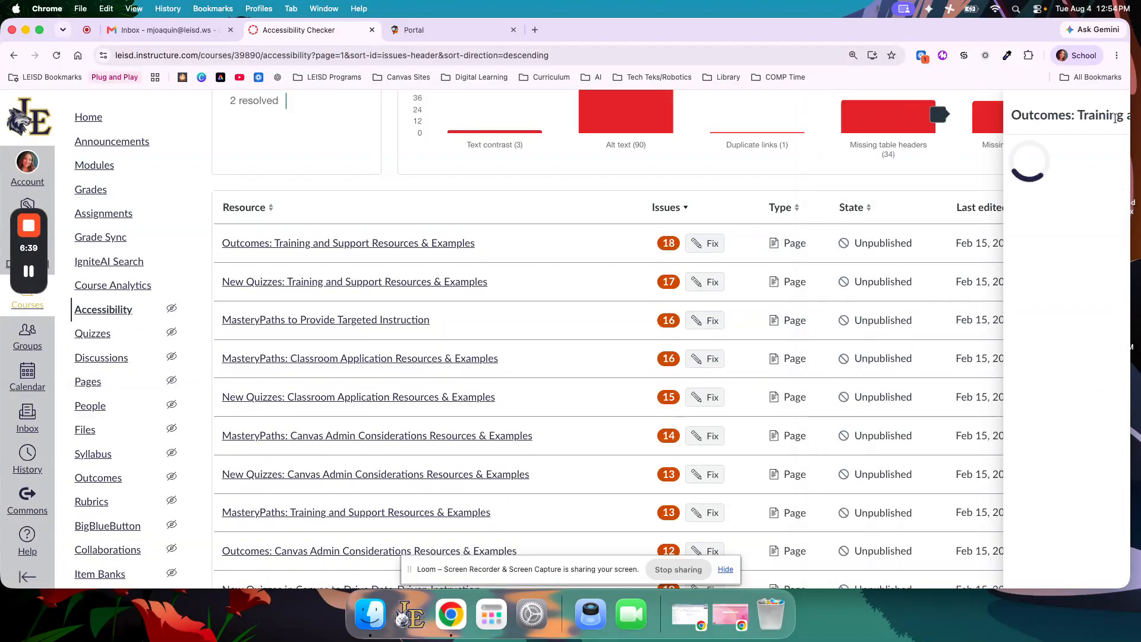
pyautogui.scroll(6, 812, 430)
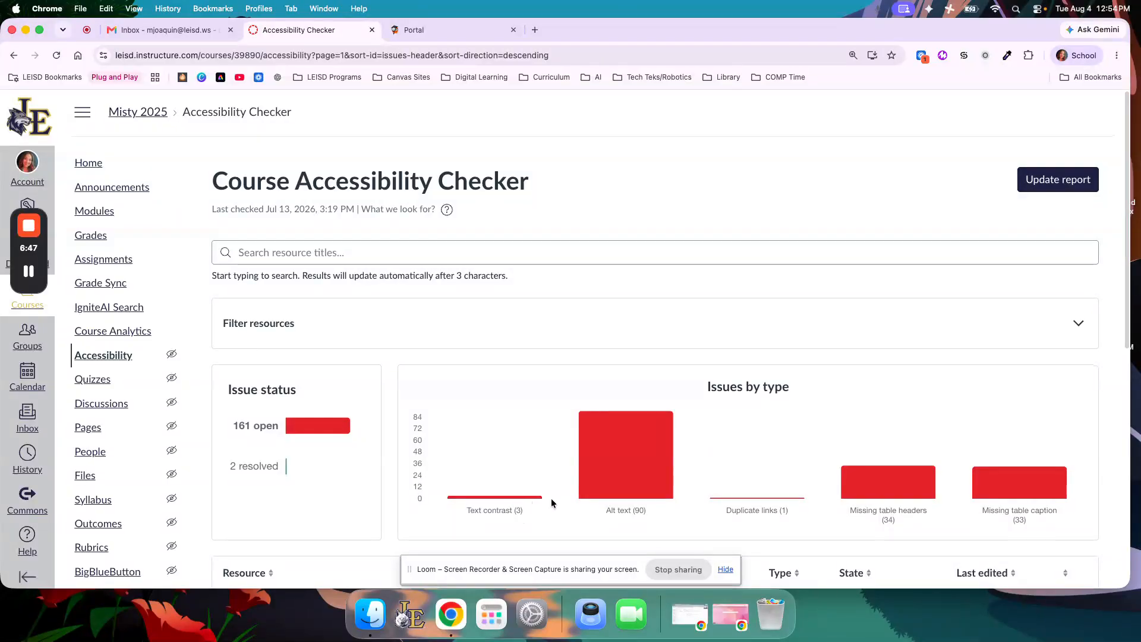
pyautogui.moveTo(593, 488)
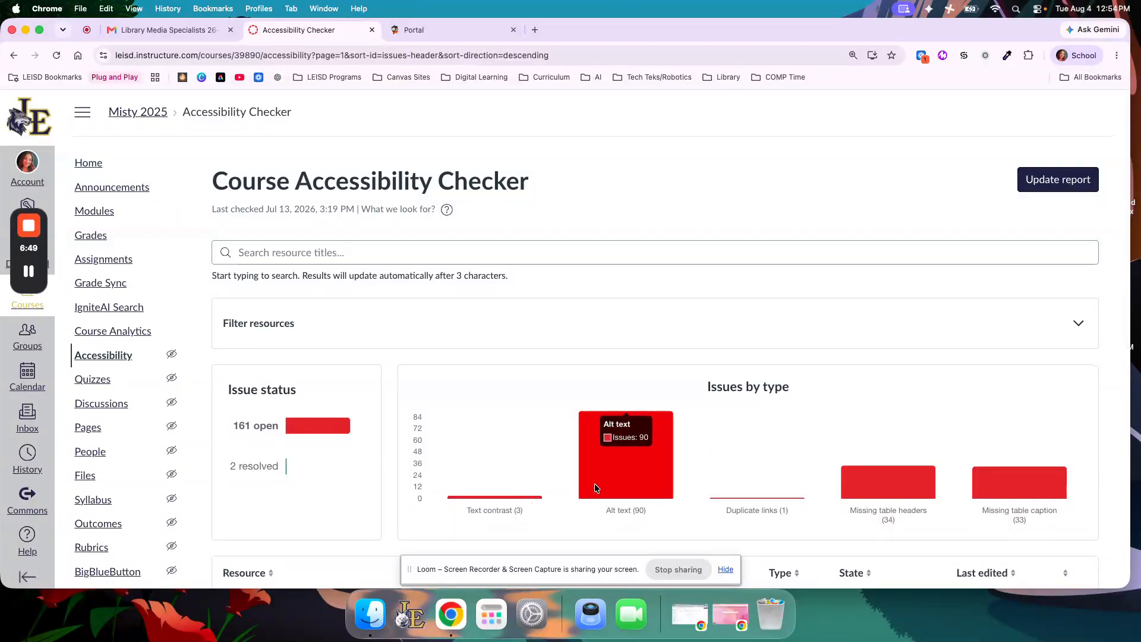